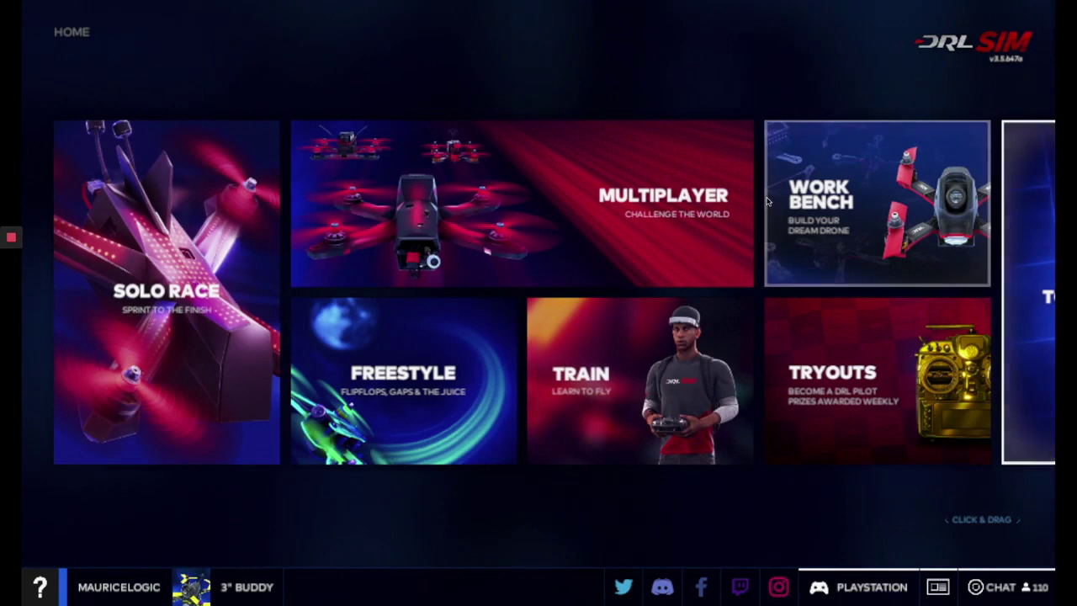
# Open the Workbench and start building a new drone
pyautogui.click(894, 208)
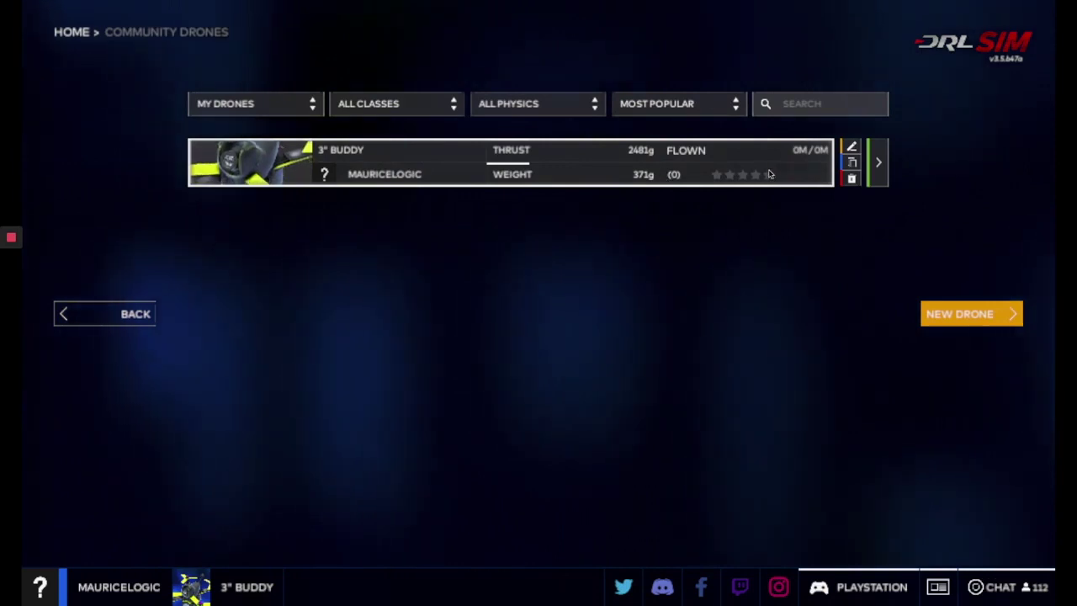
pyautogui.click(876, 166)
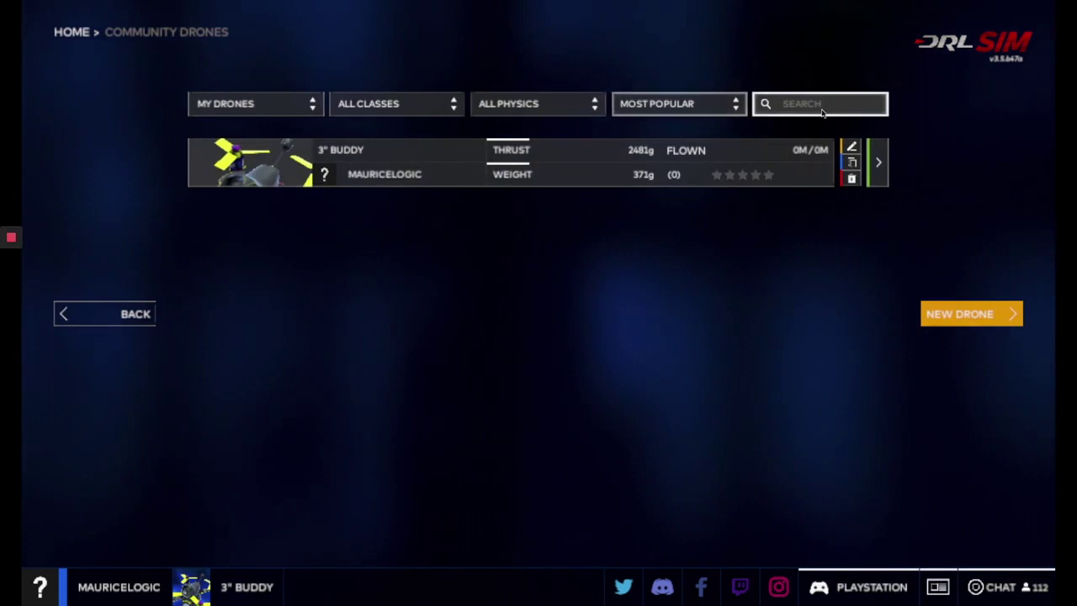
pyautogui.click(961, 314)
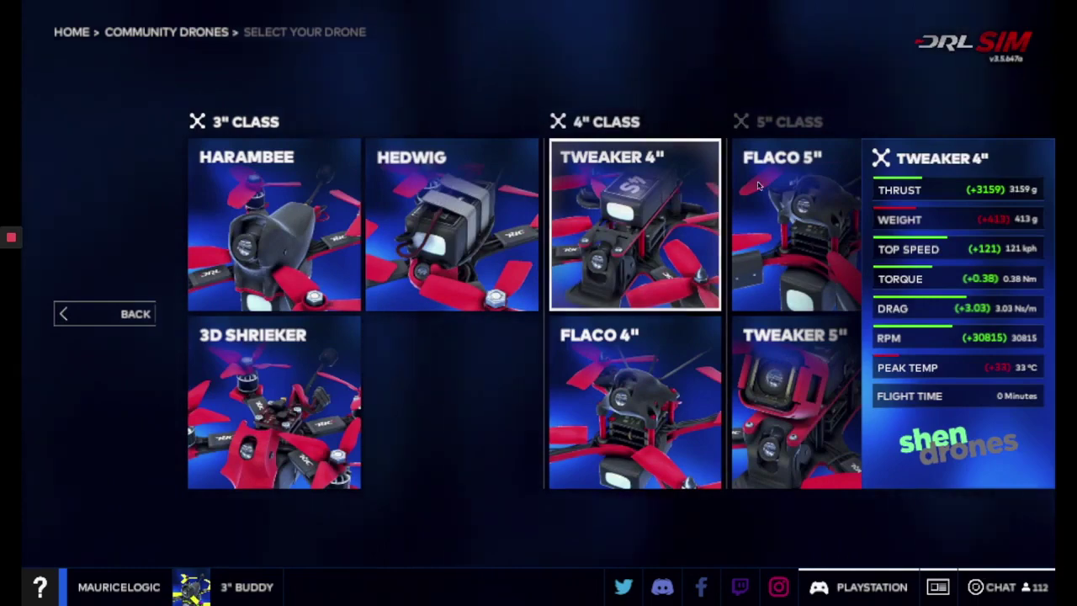
# Browse the base drones of the 4" and 5" classes and examine their stats
pyautogui.press('Right')
pyautogui.press('Right')
pyautogui.press('Right')
pyautogui.press('Right')
pyautogui.press('Right')
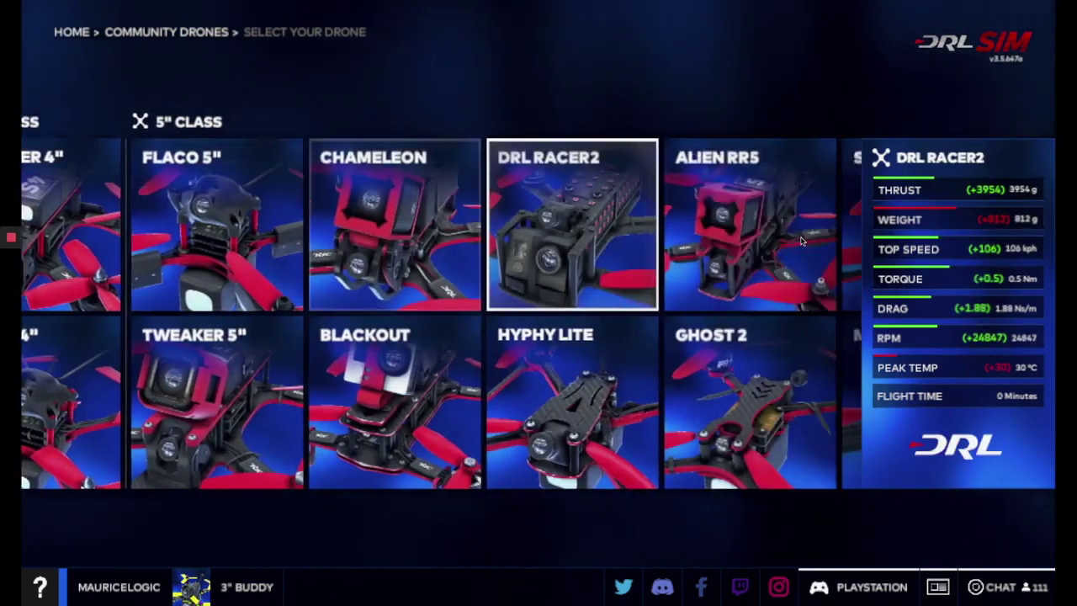
pyautogui.press('Down')
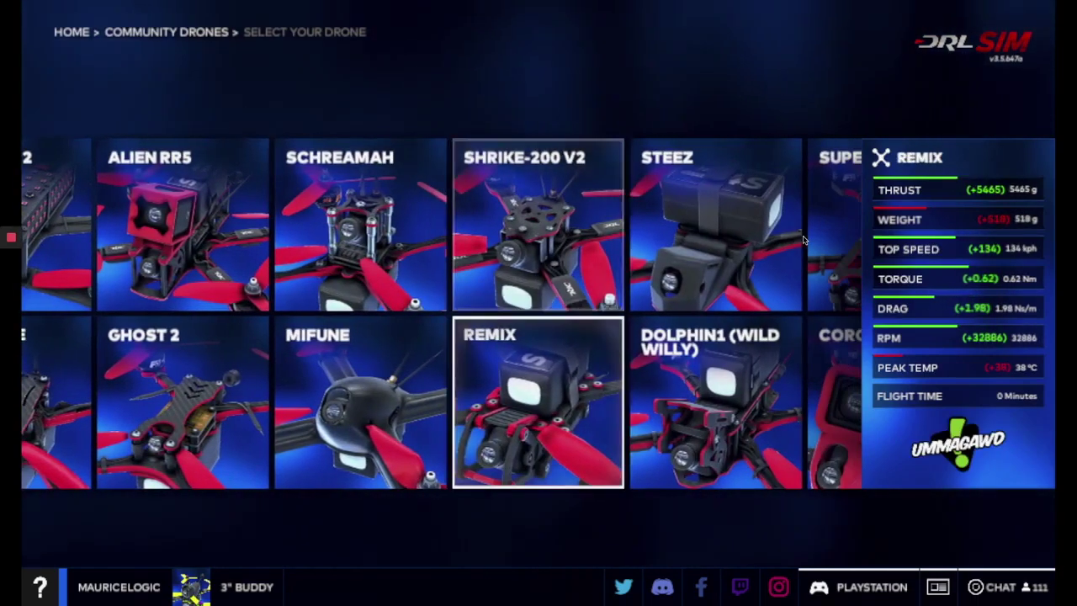
pyautogui.press('Down')
pyautogui.press('Right')
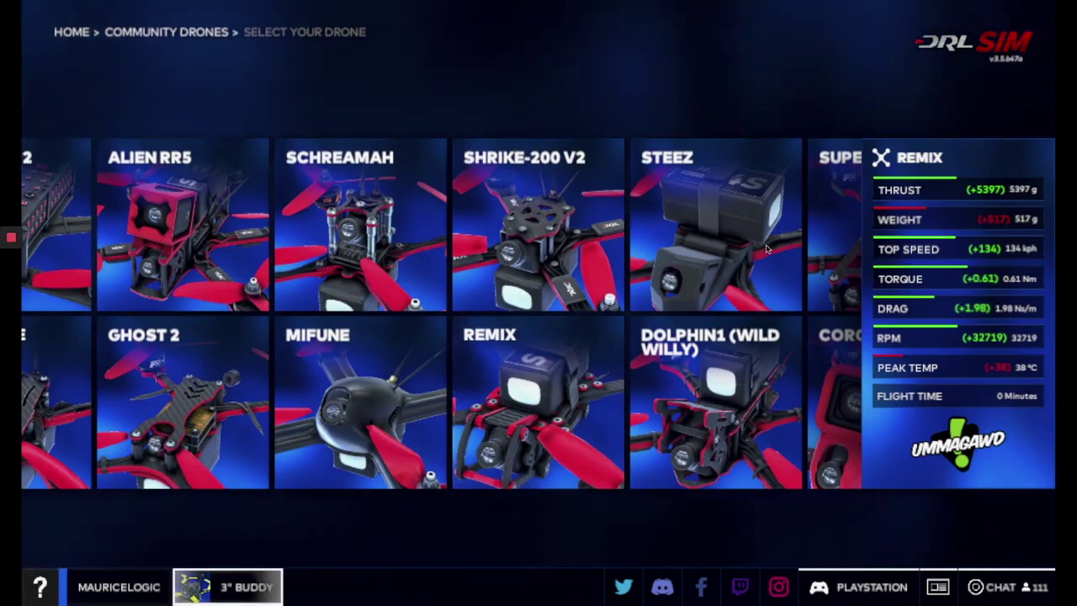
pyautogui.press('Right')
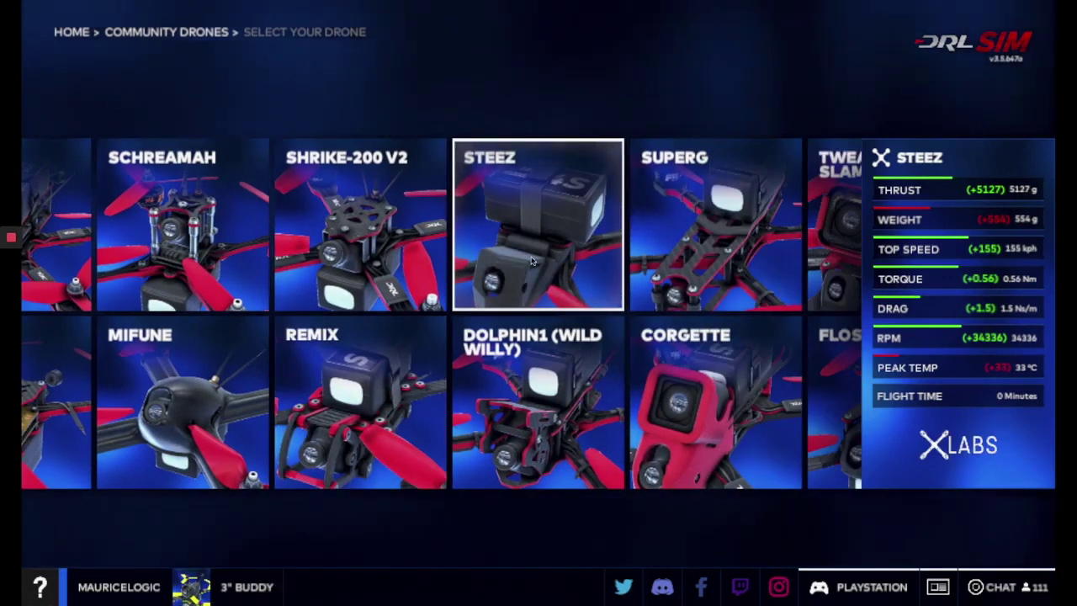
pyautogui.press('Left')
pyautogui.press('Left')
pyautogui.press('Left')
pyautogui.press('Left')
pyautogui.press('Left')
pyautogui.press('Left')
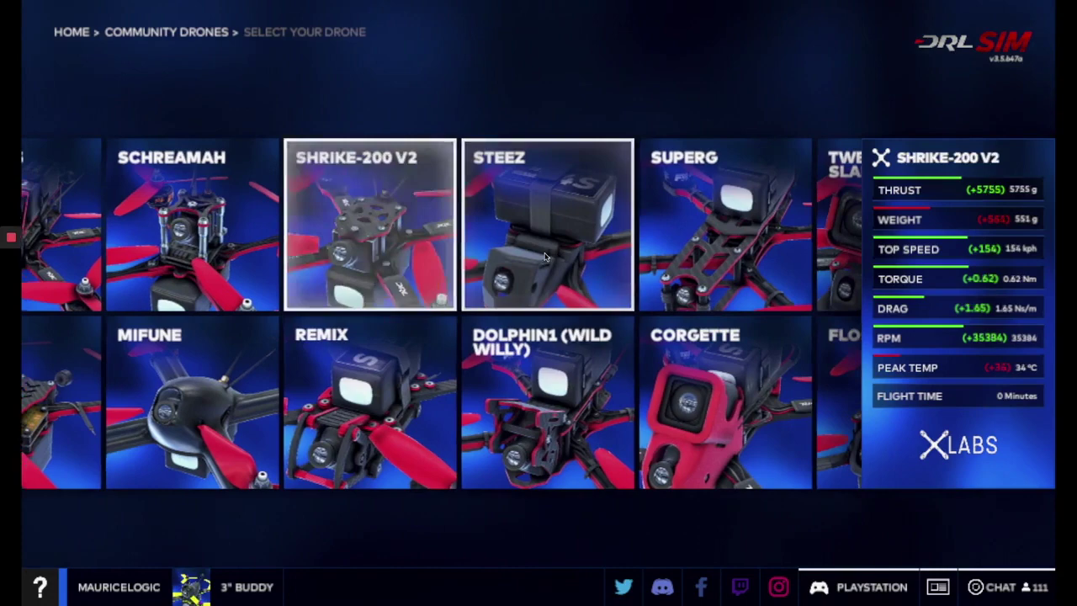
pyautogui.press('Left')
pyautogui.press('Left')
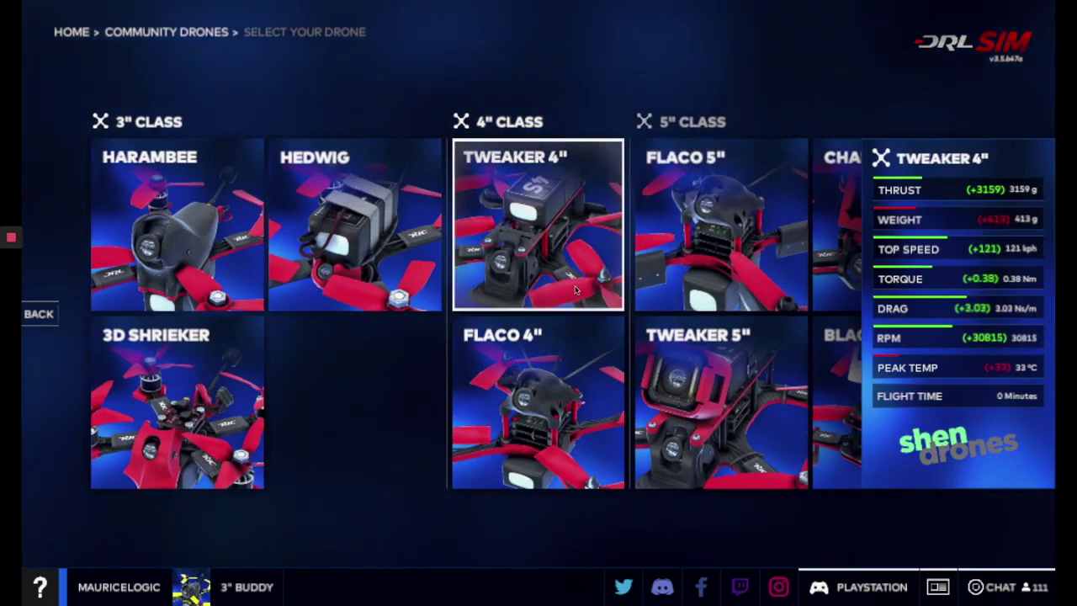
# Choose the Tweaker 5" as the base drone and name it TWEAKER 300
pyautogui.click(708, 401)
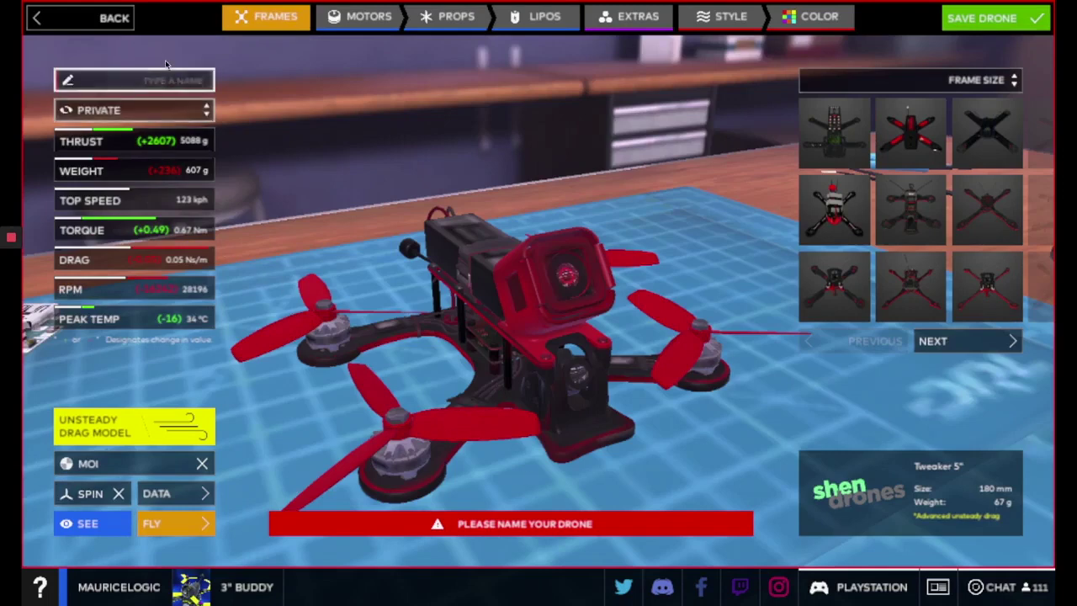
pyautogui.click(189, 81)
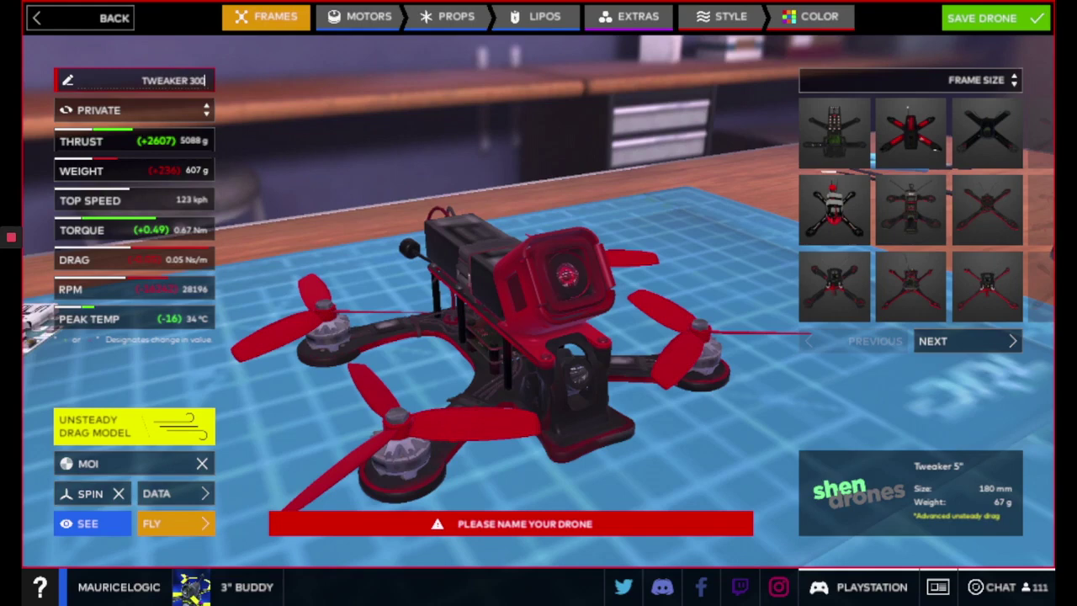
pyautogui.click(131, 87)
pyautogui.press('Return')
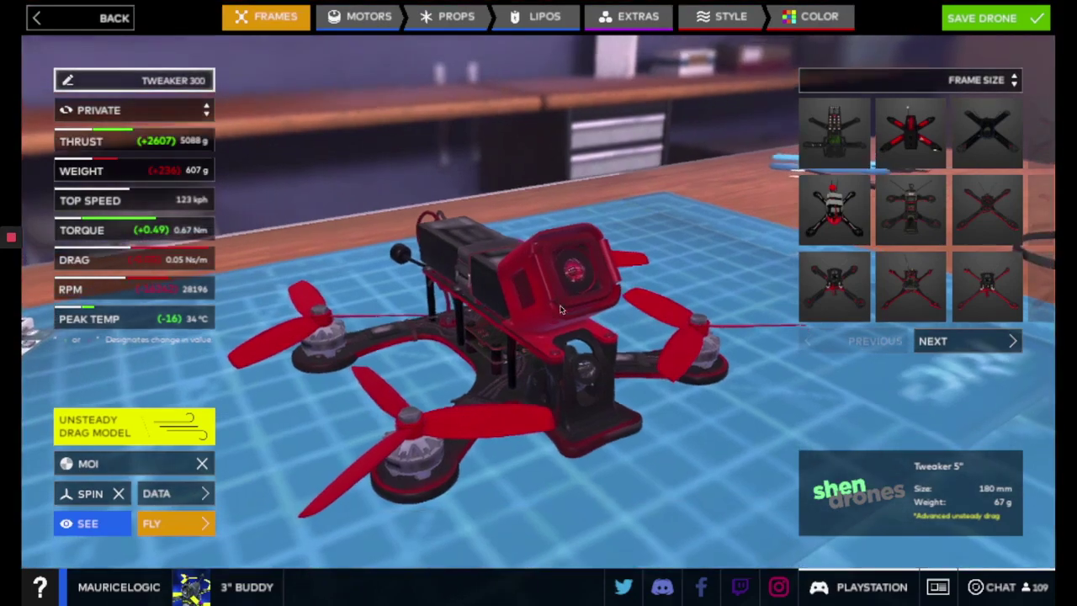
pyautogui.moveTo(560, 310); pyautogui.dragTo(740, 270)
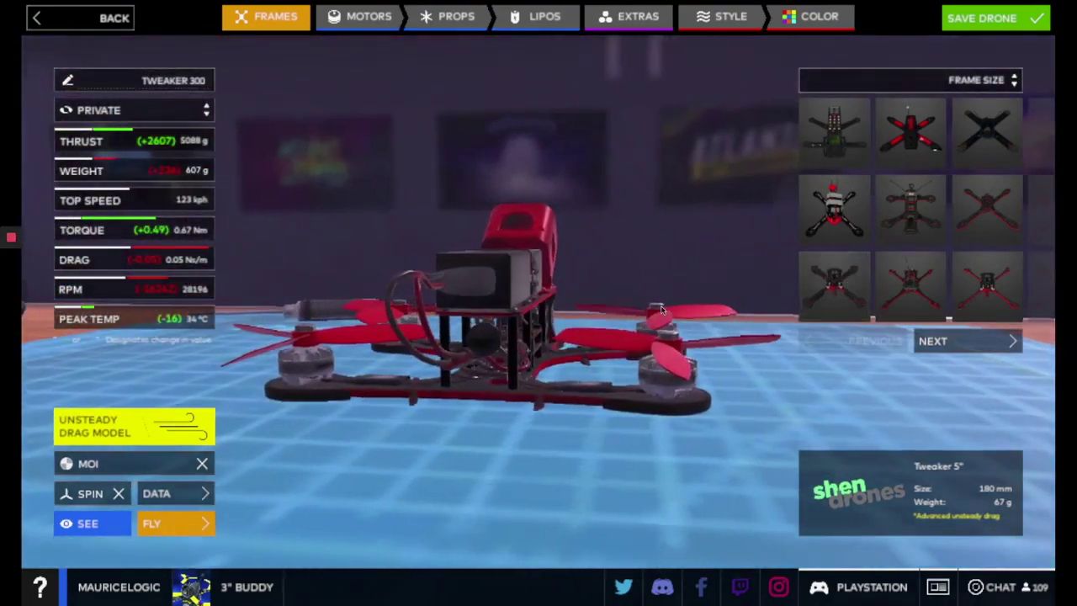
pyautogui.moveTo(661, 311); pyautogui.dragTo(525, 348)
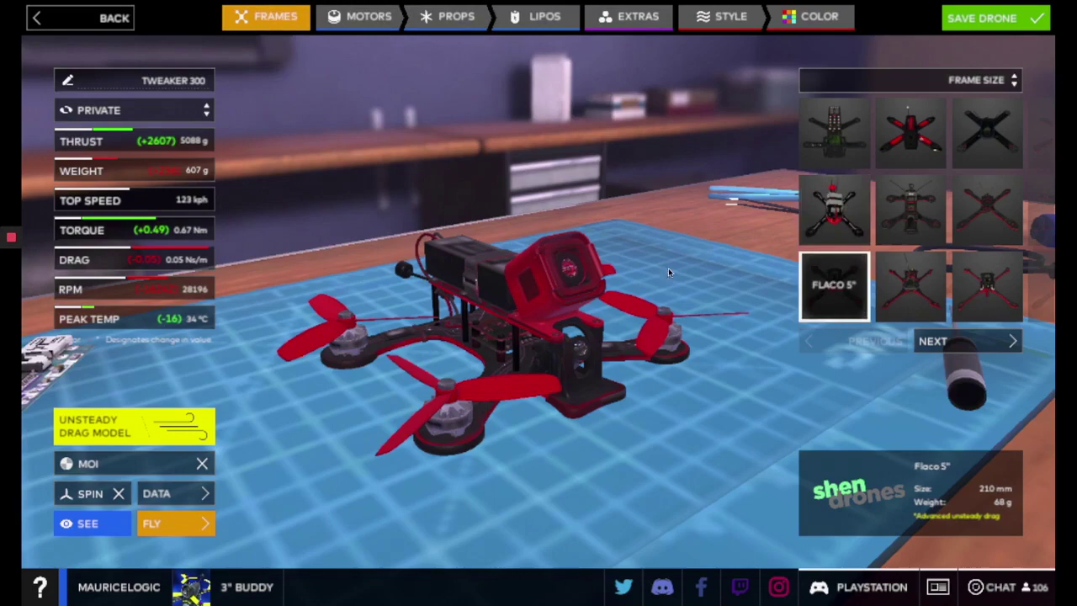
pyautogui.moveTo(459, 215); pyautogui.dragTo(498, 210)
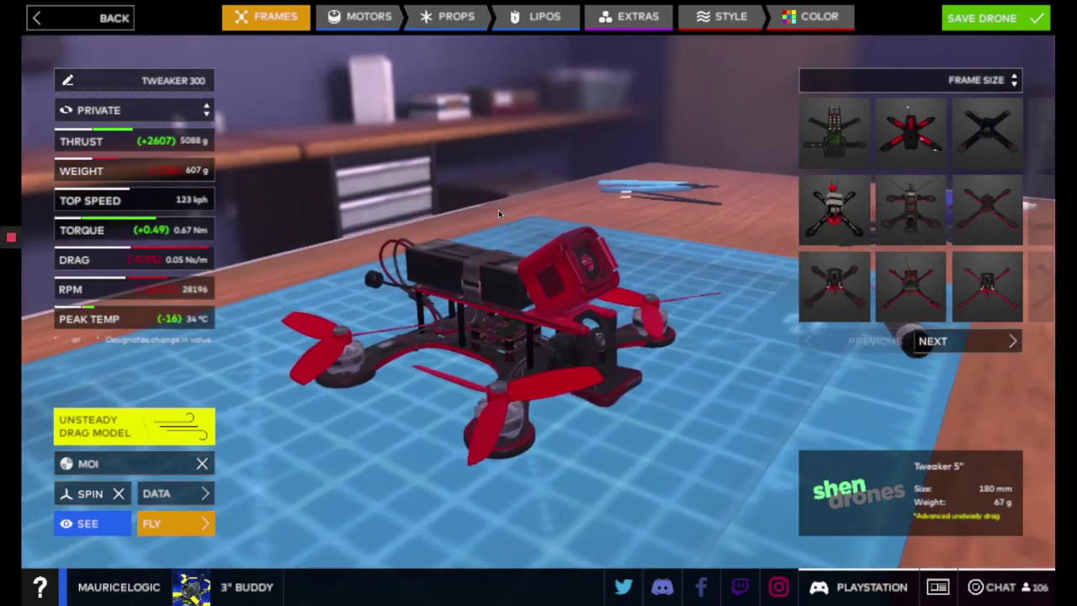
# Try the Tornado T2 1800 kV and T-Motor F80 1900 kV motors, and return to the Tornado T2 2600 kV
pyautogui.click(366, 18)
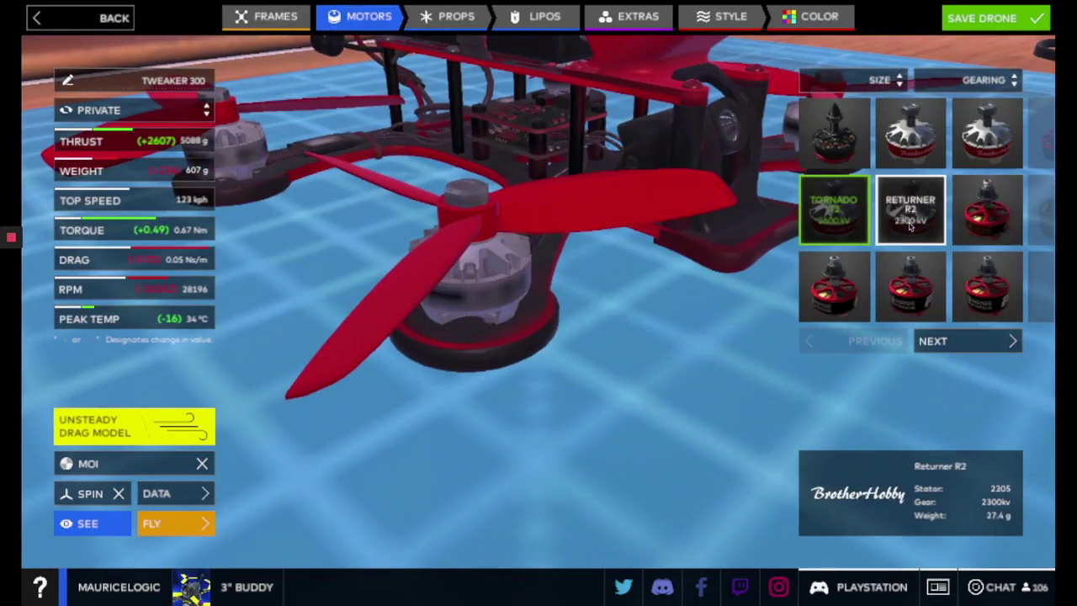
pyautogui.click(910, 225)
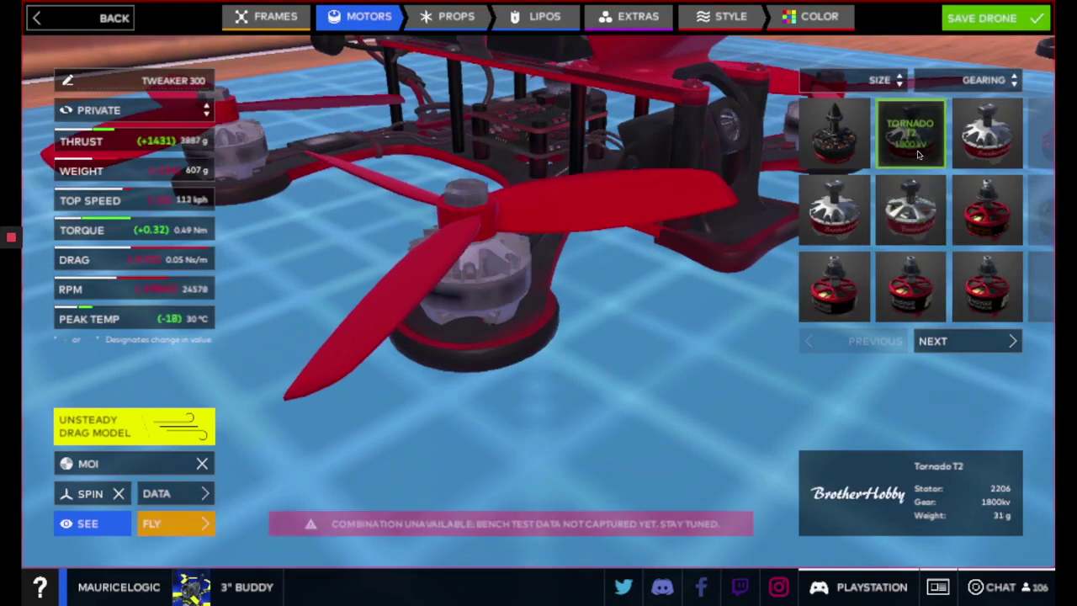
pyautogui.click(911, 288)
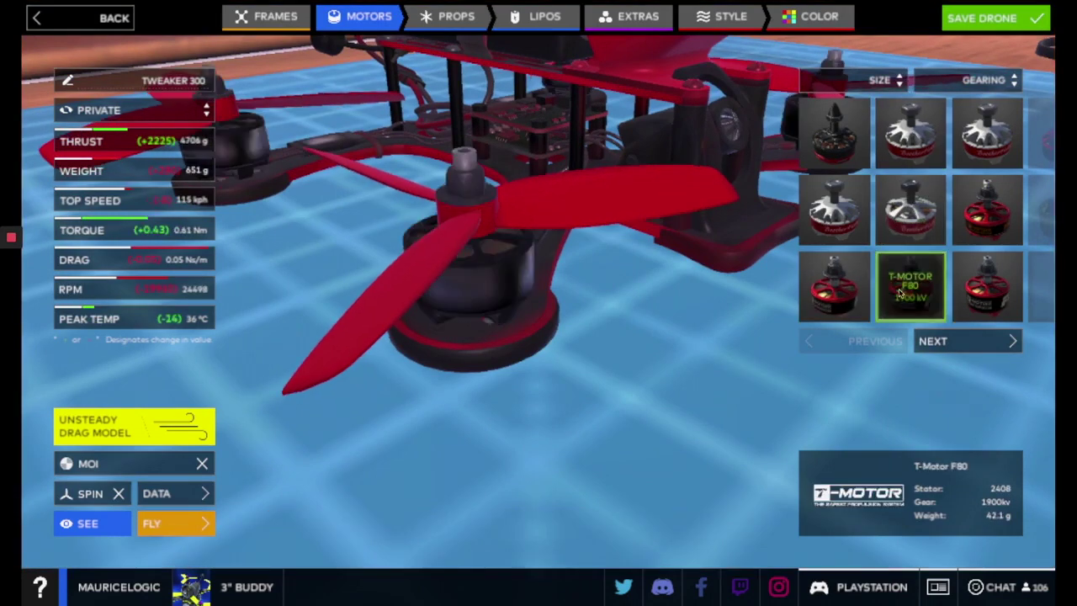
pyautogui.click(845, 296)
pyautogui.click(841, 215)
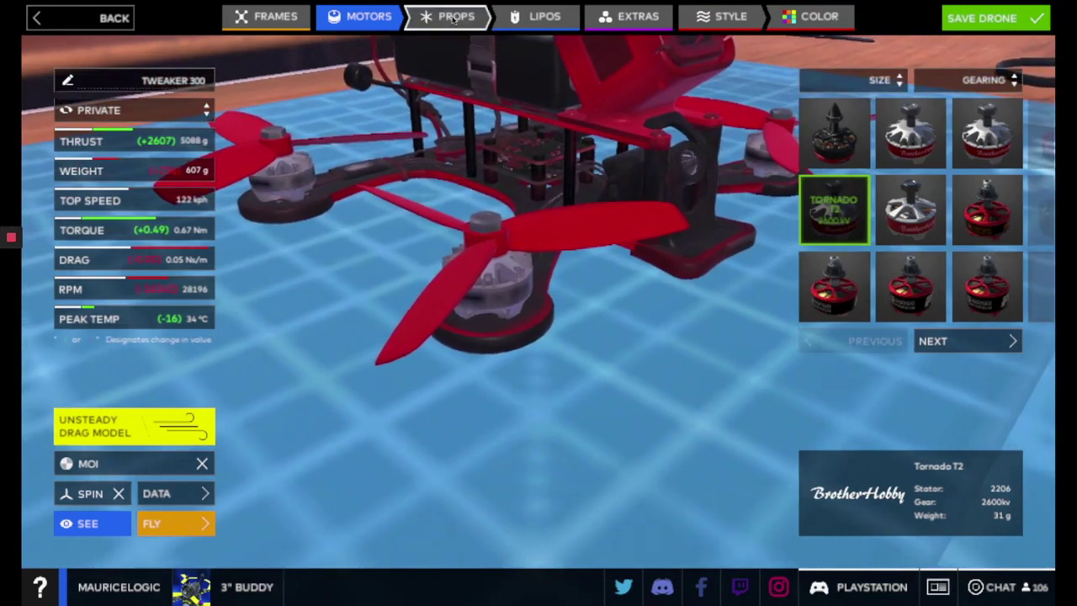
# Try the GemFan Bullnose 3030 ABS and DAL T5045 V2 props, and fit the RaceKraft 5051 Crane Style props
pyautogui.click(460, 32)
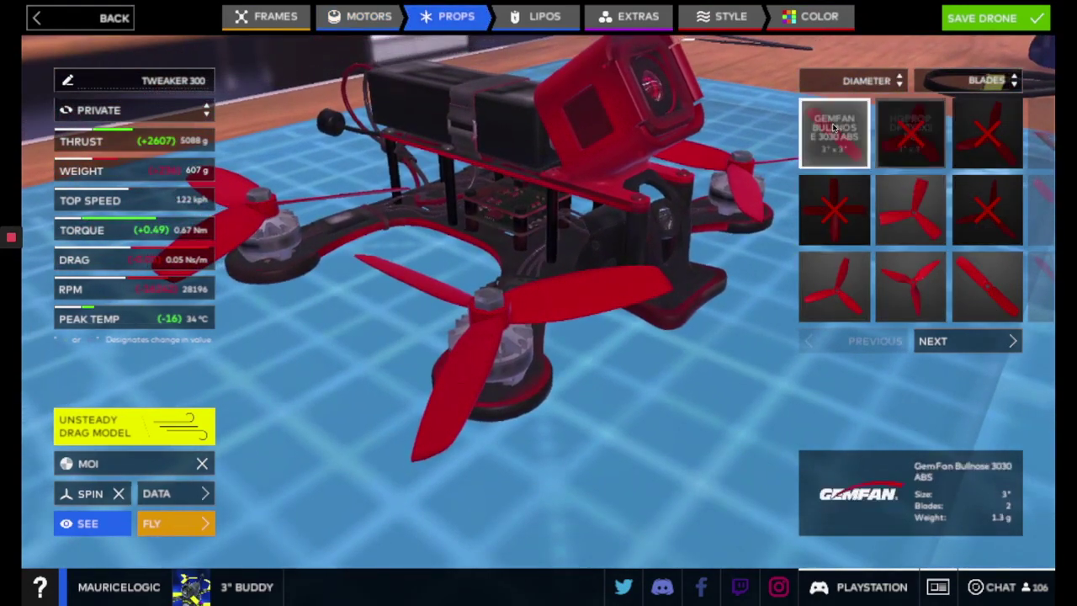
pyautogui.click(844, 150)
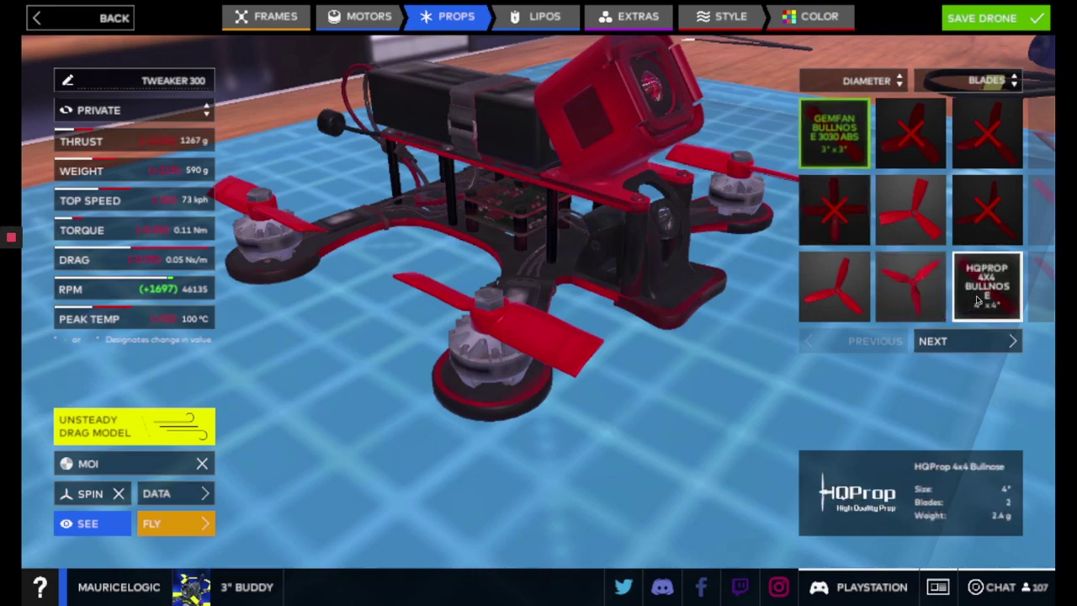
pyautogui.click(916, 289)
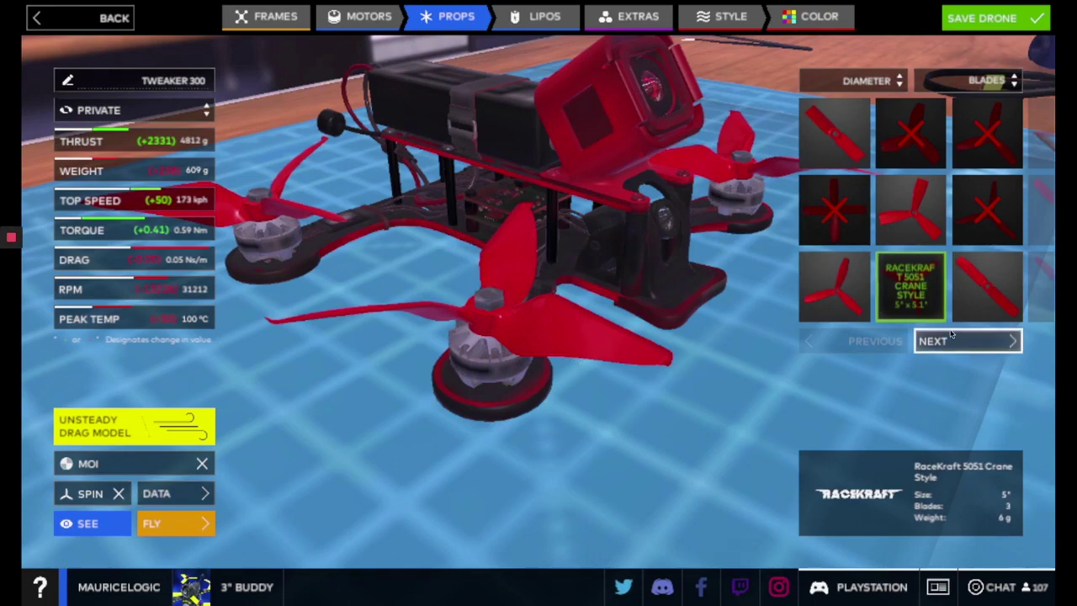
pyautogui.click(833, 286)
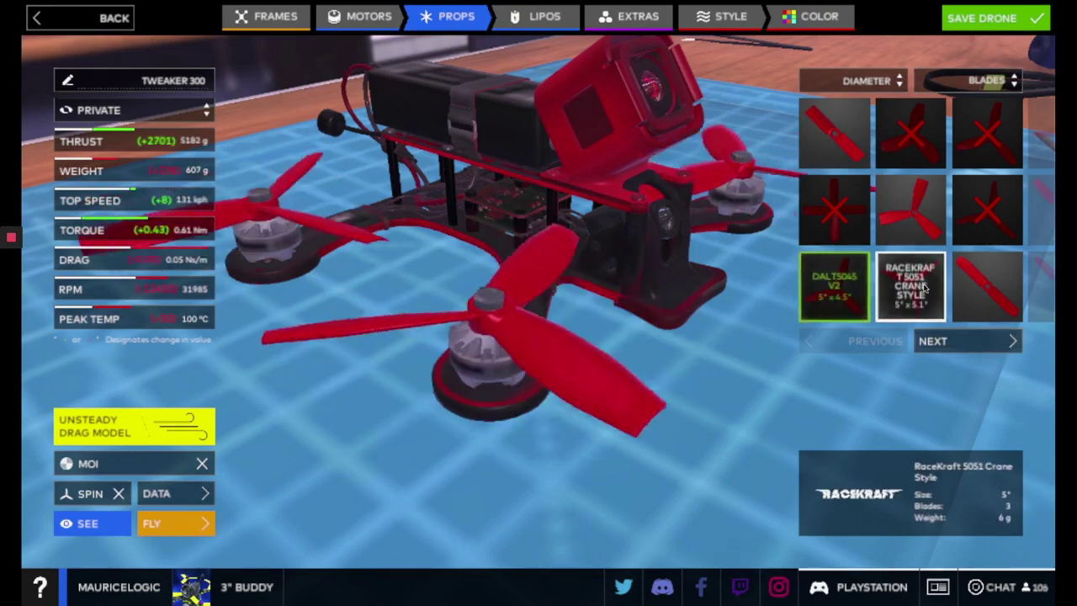
pyautogui.click(923, 288)
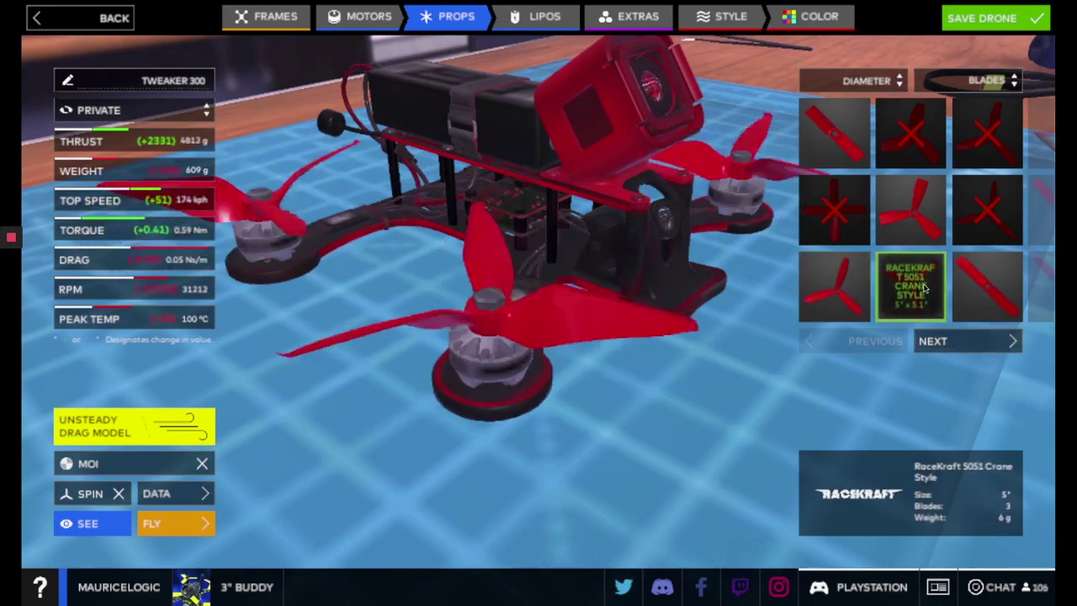
# Try the HQProp DP 3x3x4 PC and DAL T5045C props, and refit the RaceKraft 5051 Crane Style props
pyautogui.click(976, 340)
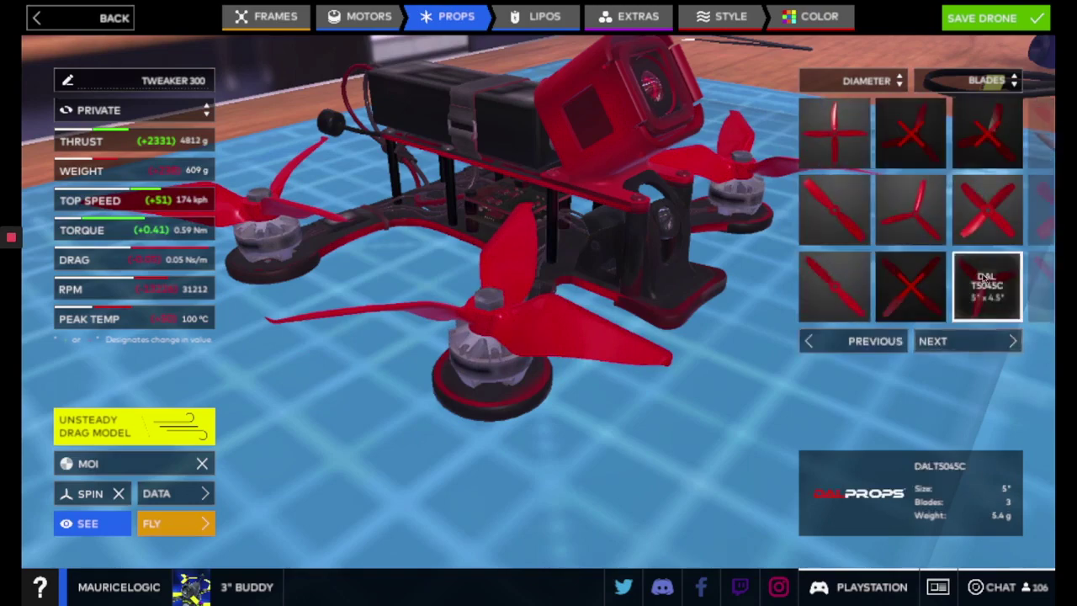
pyautogui.click(985, 212)
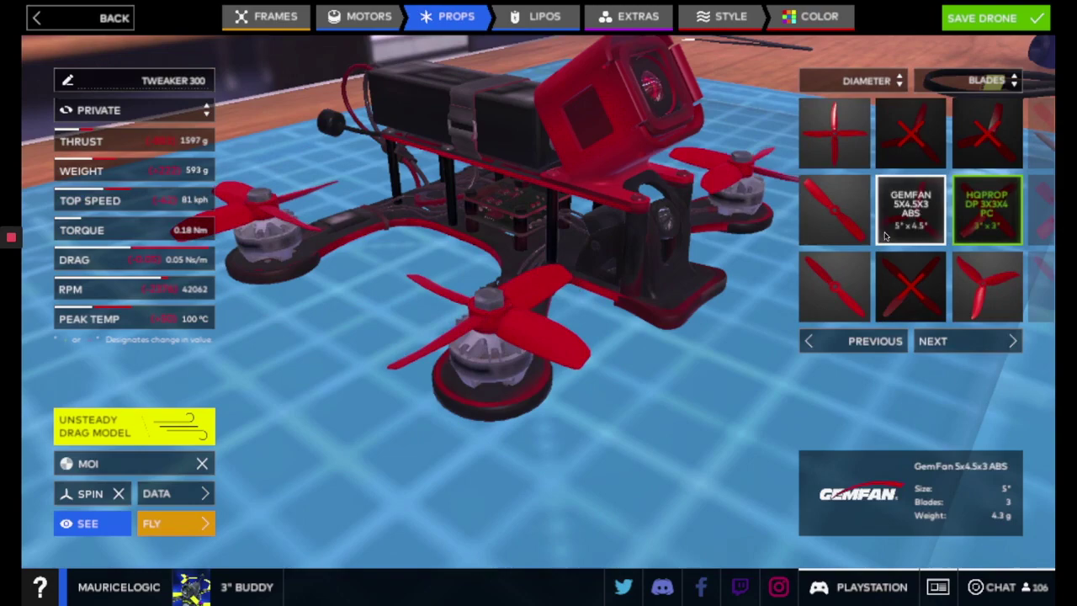
pyautogui.click(990, 308)
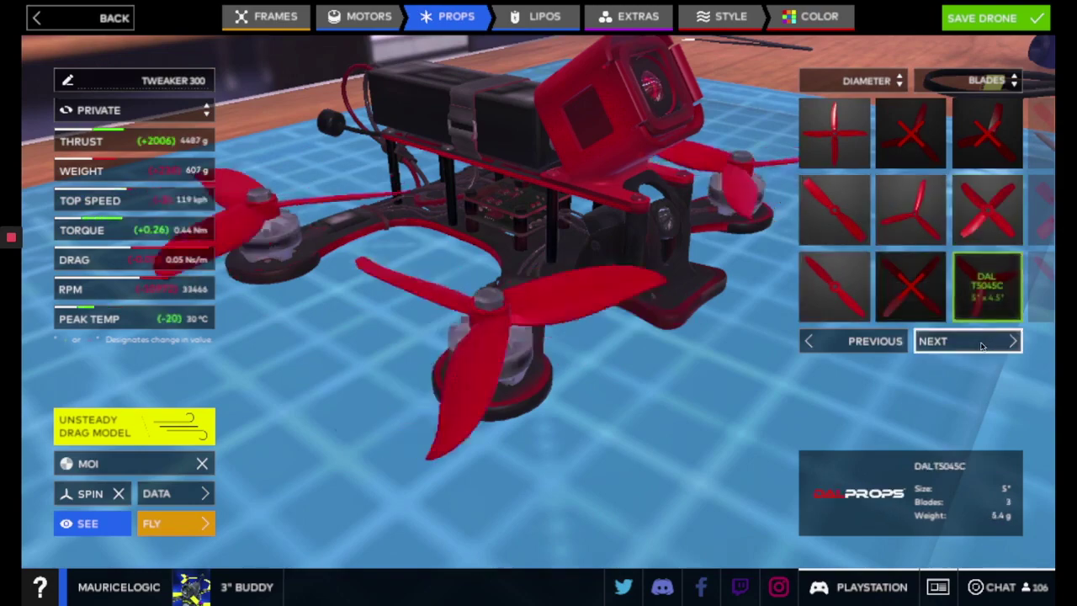
pyautogui.click(973, 343)
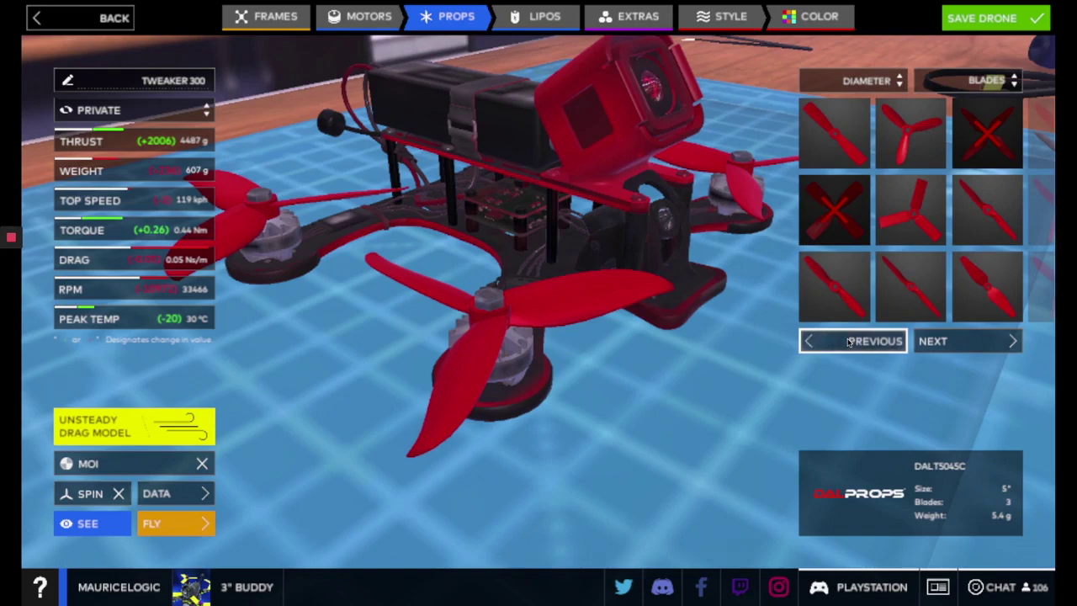
pyautogui.click(849, 342)
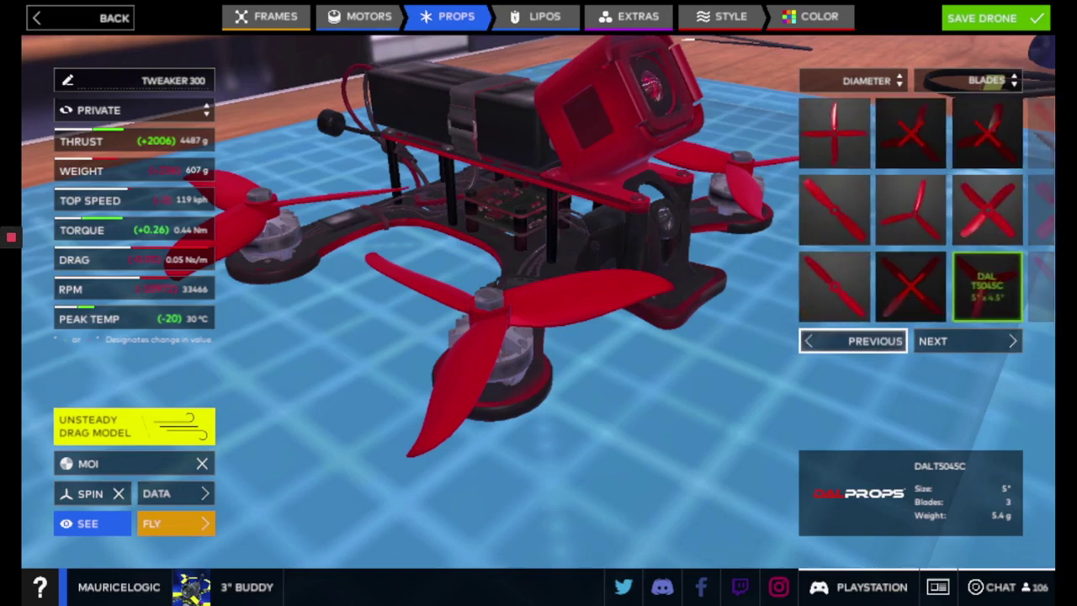
pyautogui.click(858, 342)
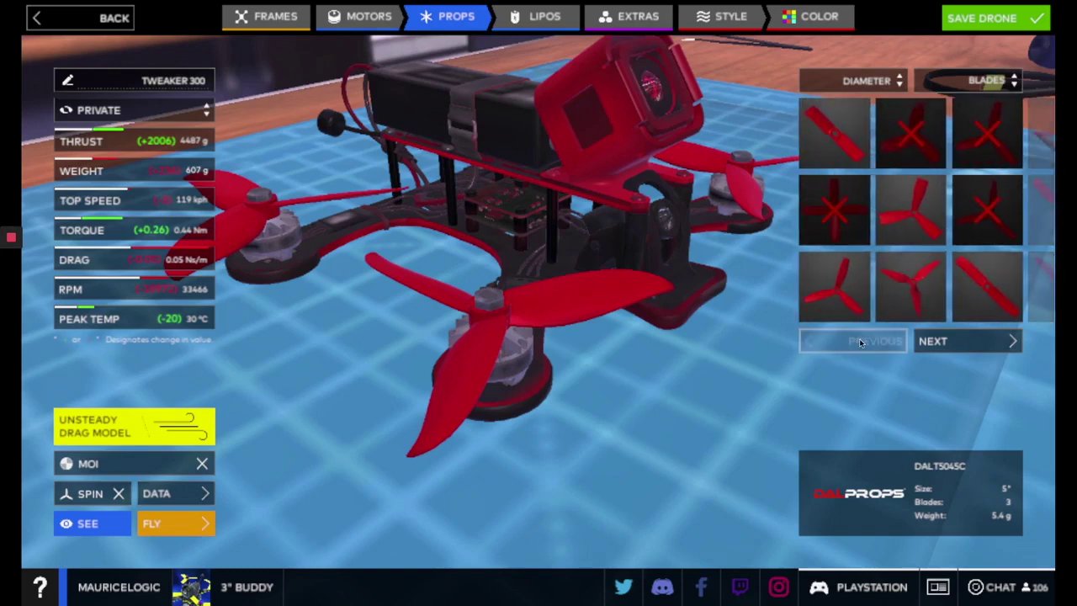
pyautogui.click(910, 286)
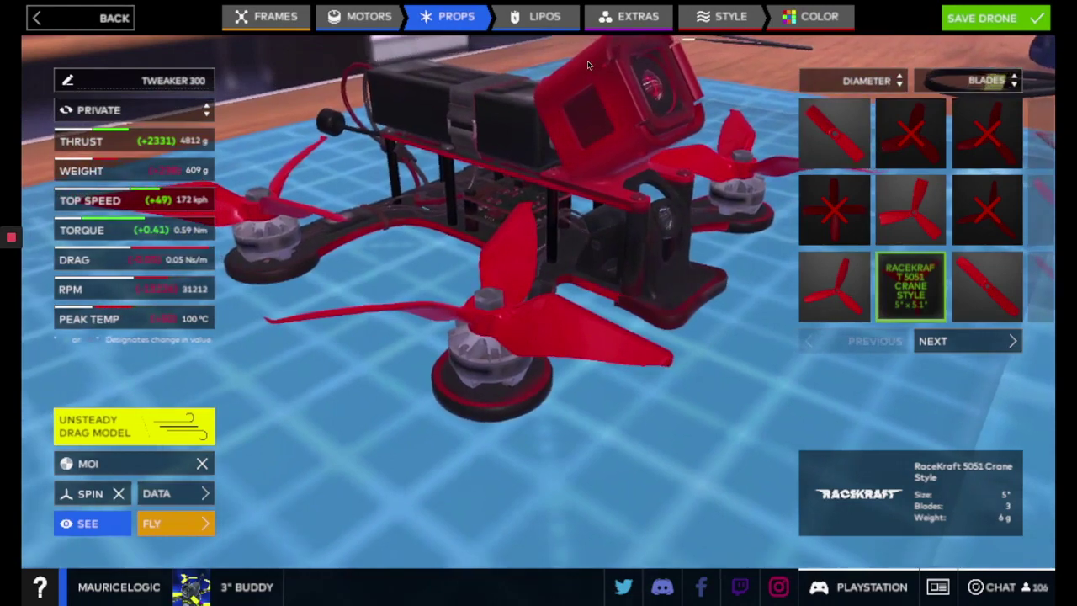
# Examine the capacity and weight of the available 3S, 4S and 5S LiPo batteries
pyautogui.click(546, 20)
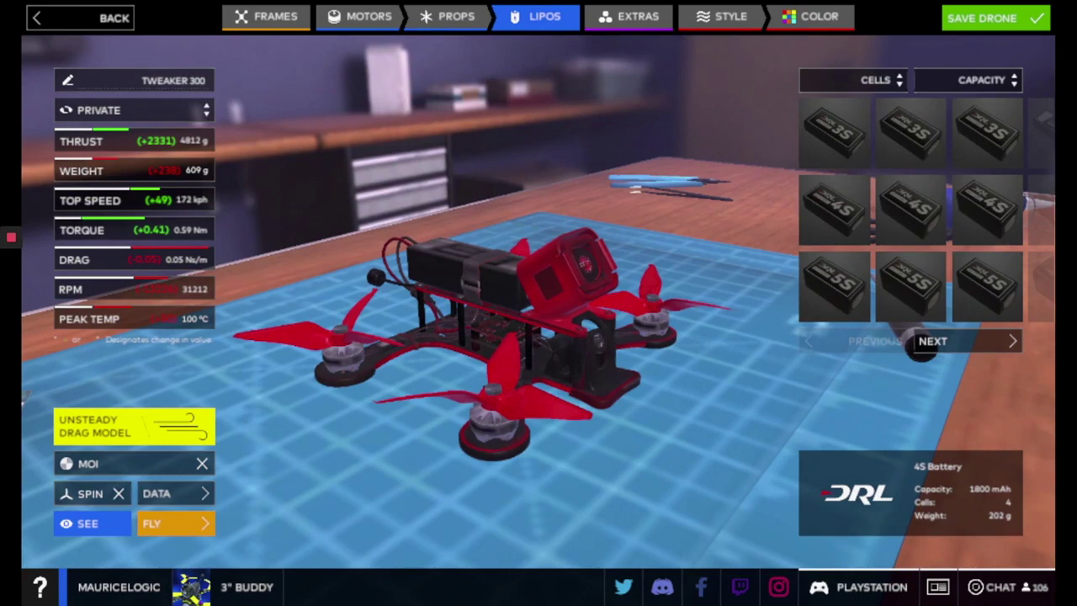
pyautogui.click(722, 230)
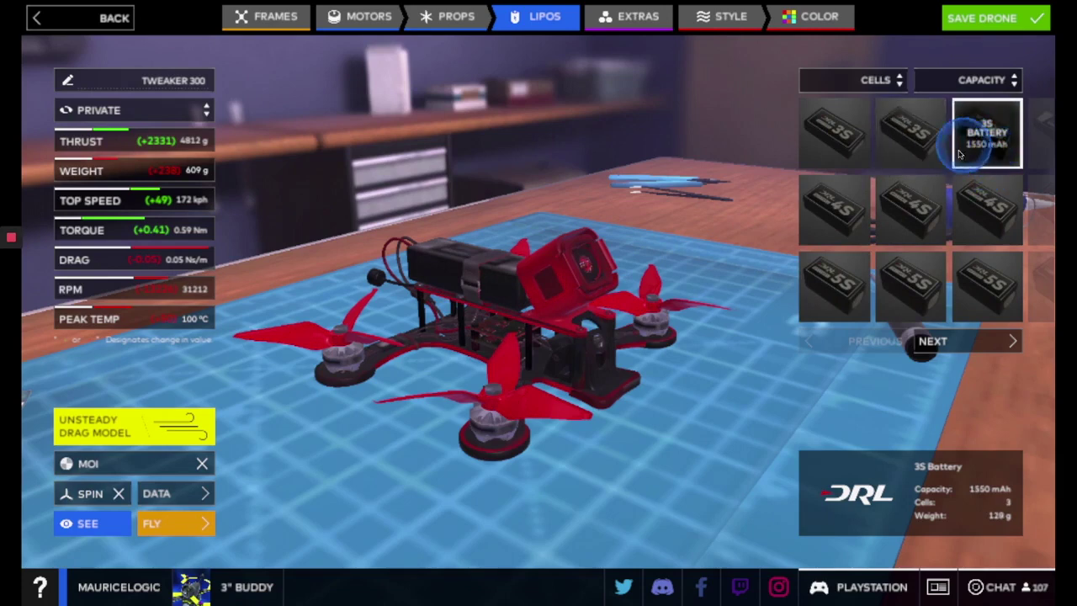
pyautogui.click(836, 225)
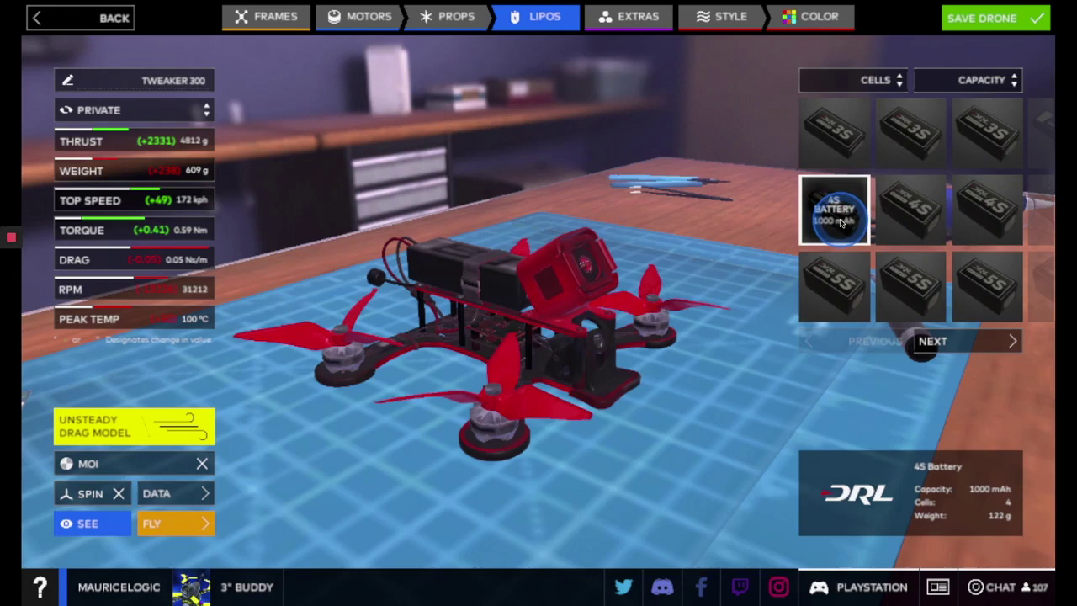
pyautogui.click(911, 222)
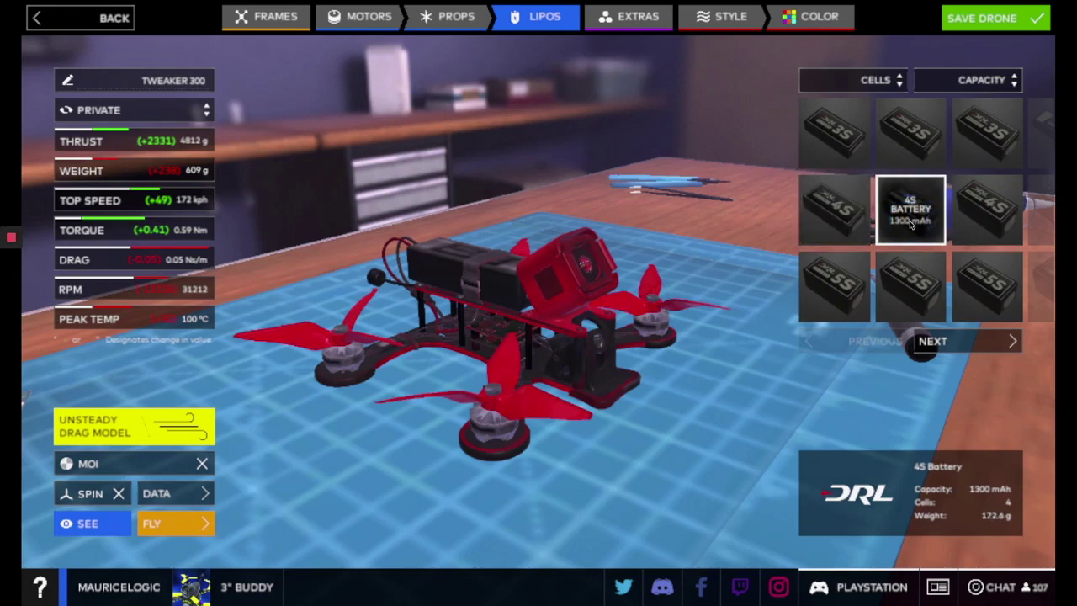
pyautogui.click(836, 214)
pyautogui.click(908, 217)
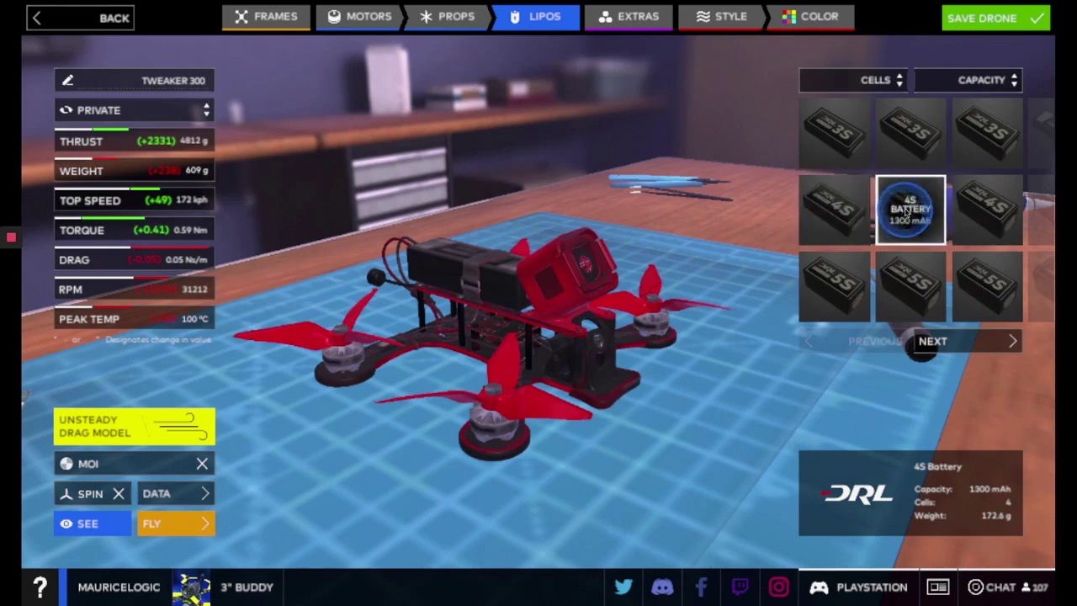
pyautogui.click(903, 268)
pyautogui.click(992, 276)
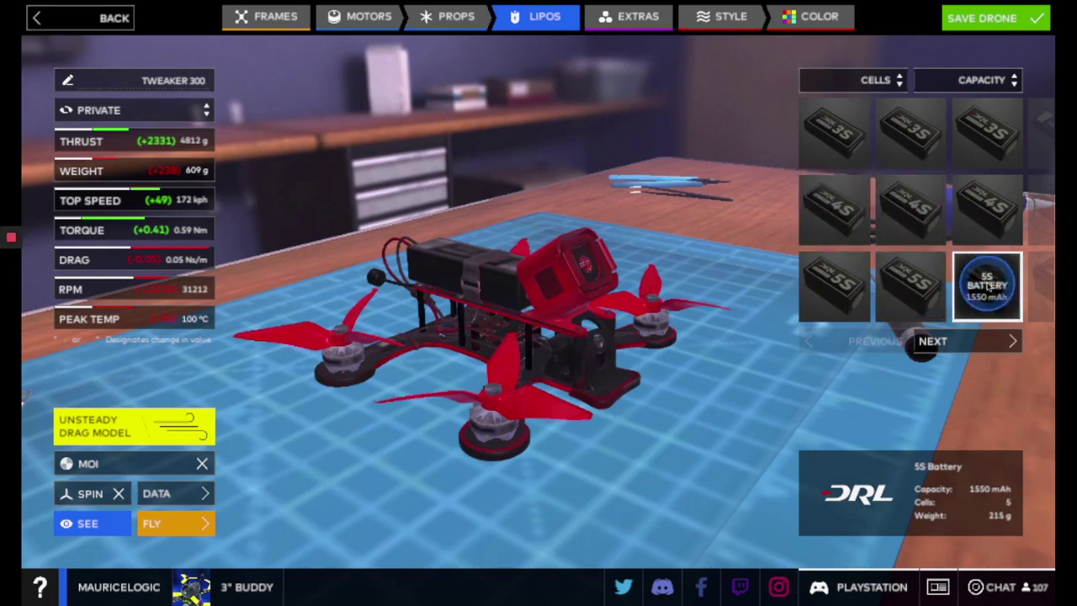
pyautogui.click(836, 132)
pyautogui.click(991, 288)
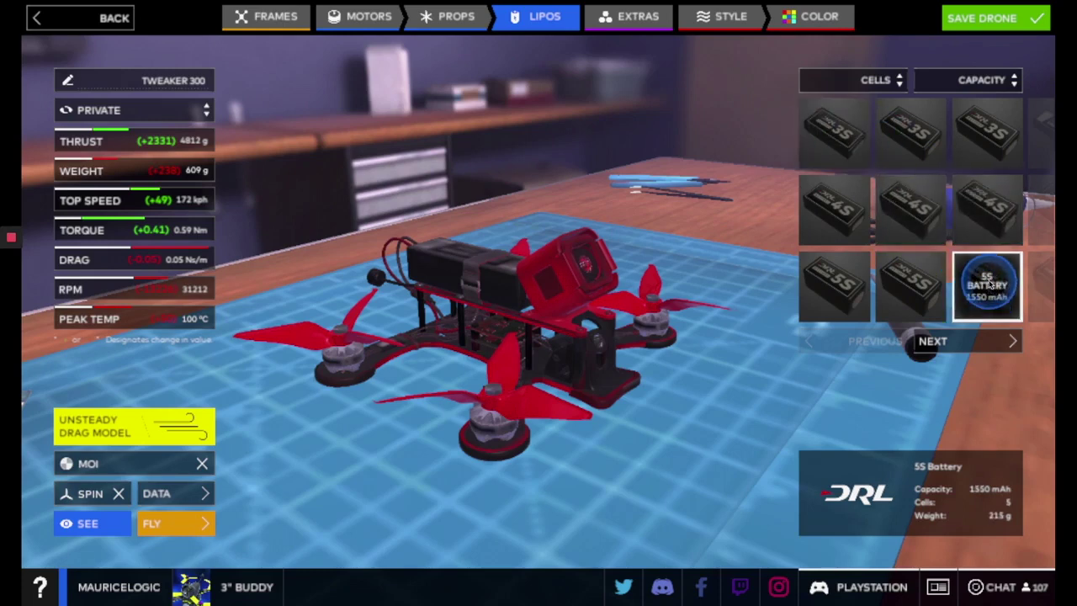
pyautogui.click(976, 288)
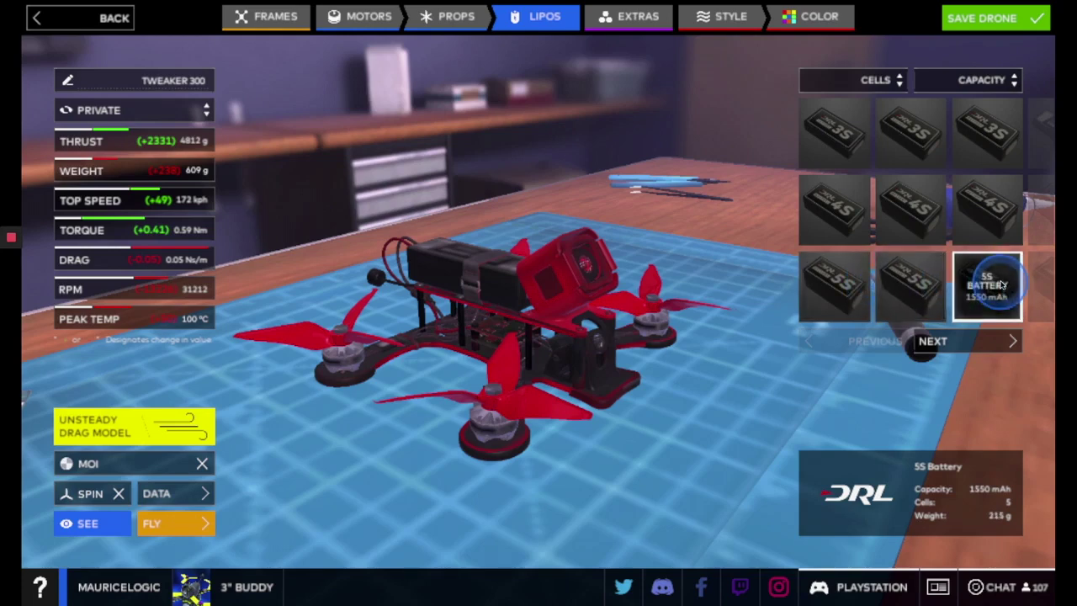
pyautogui.click(1001, 284)
# Try the 5S 1300 mAh and 4S 1000 mAh batteries, and fit the 3S 1550 mAh battery
pyautogui.click(912, 284)
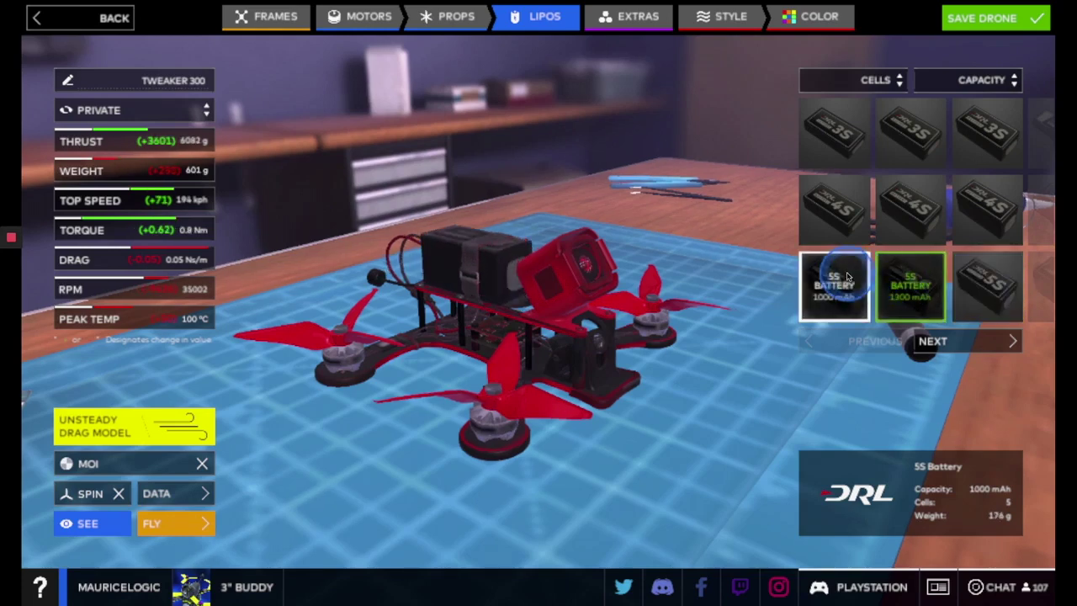
pyautogui.click(910, 212)
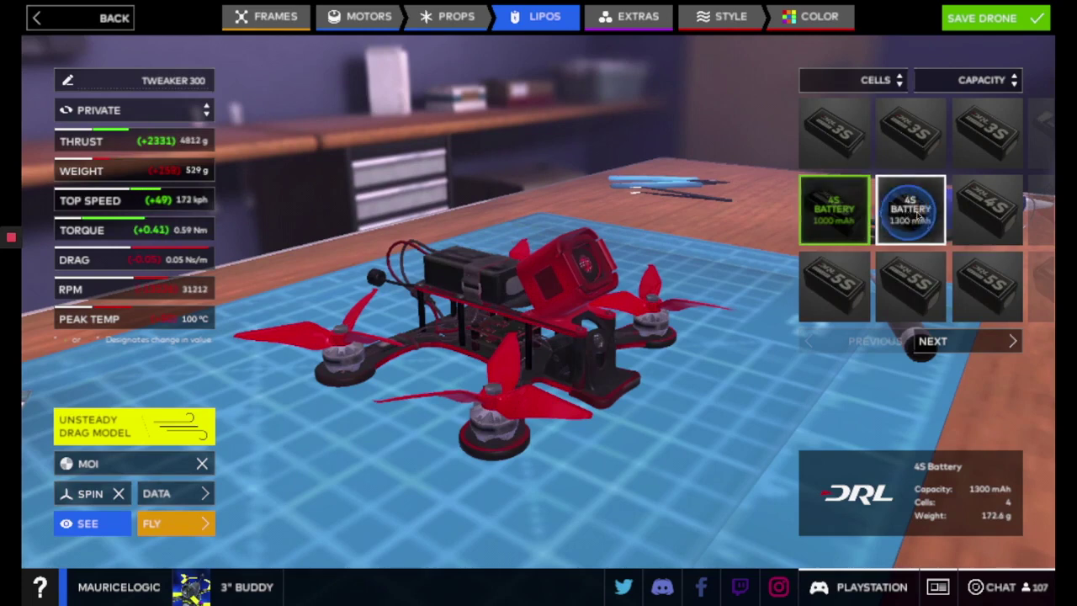
pyautogui.click(959, 218)
pyautogui.click(964, 163)
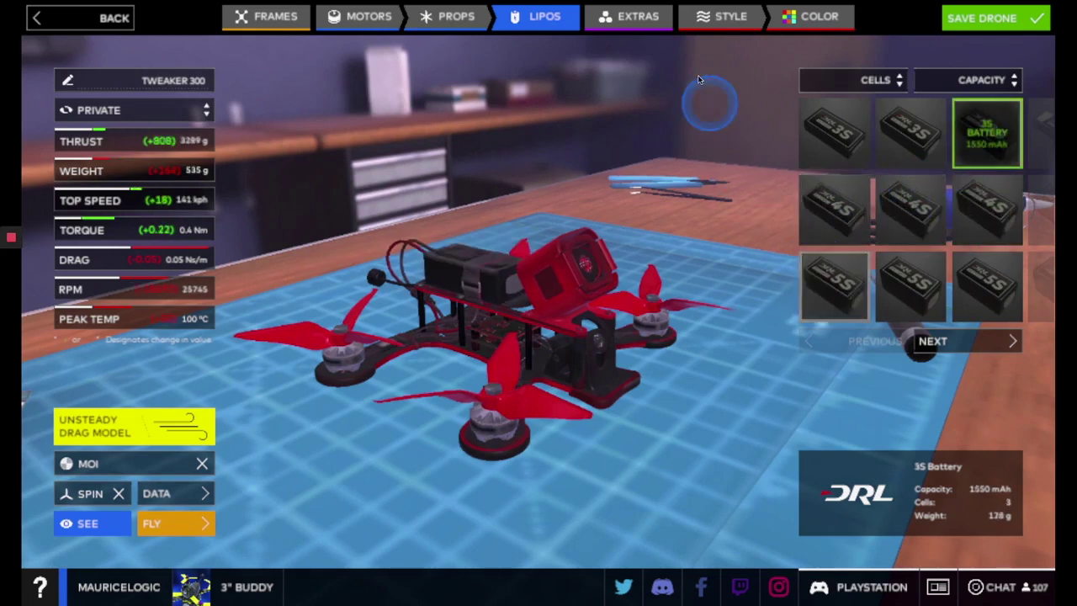
# Try the 102 g GoPro Camera HD as an extra, and refit the 74 g Camera HD
pyautogui.click(627, 23)
pyautogui.click(991, 135)
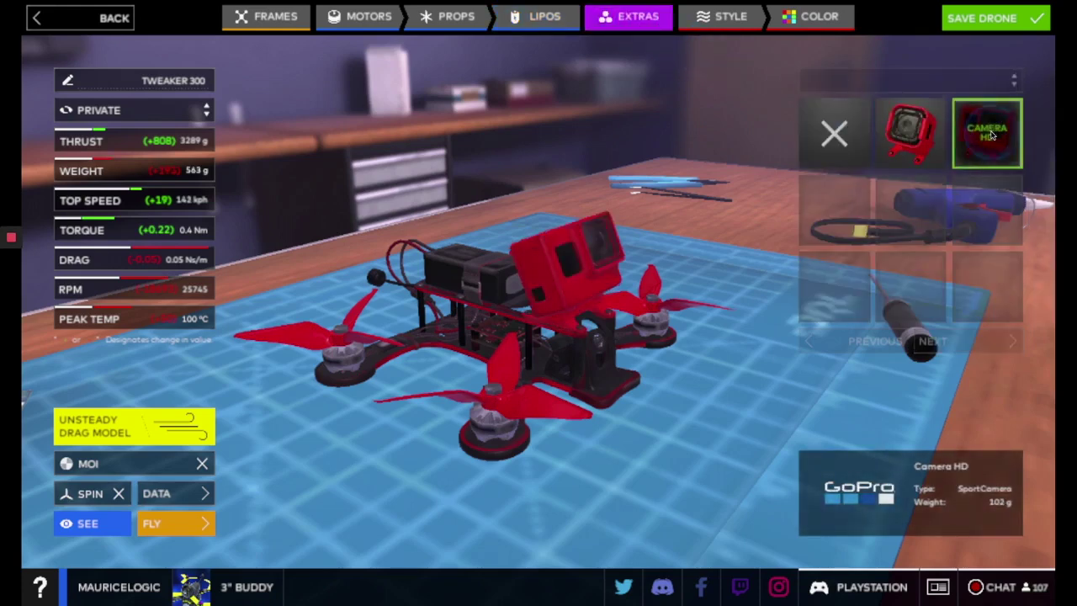
pyautogui.click(924, 137)
pyautogui.click(986, 132)
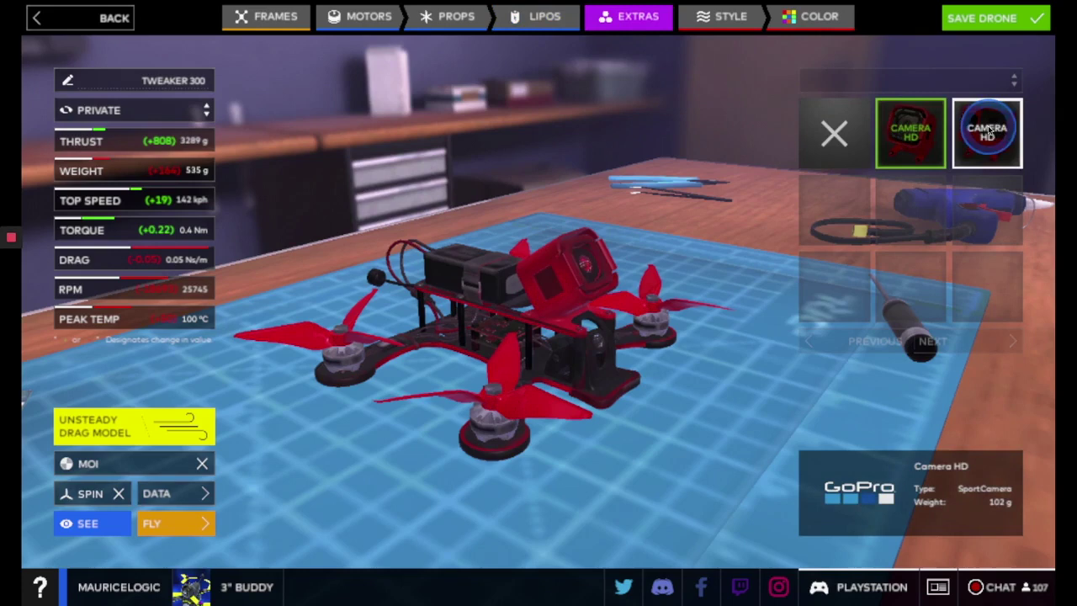
pyautogui.click(906, 135)
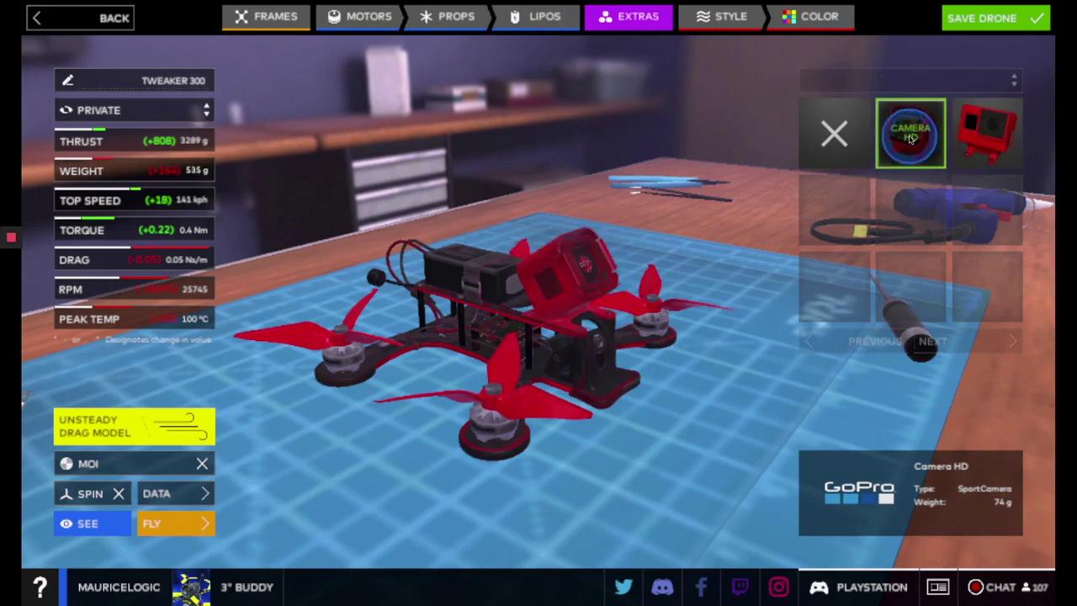
# Try the Zebra Colors, Fire Colors, Fireworks Colors and Fire Purple styles on the drone's frame
pyautogui.click(716, 19)
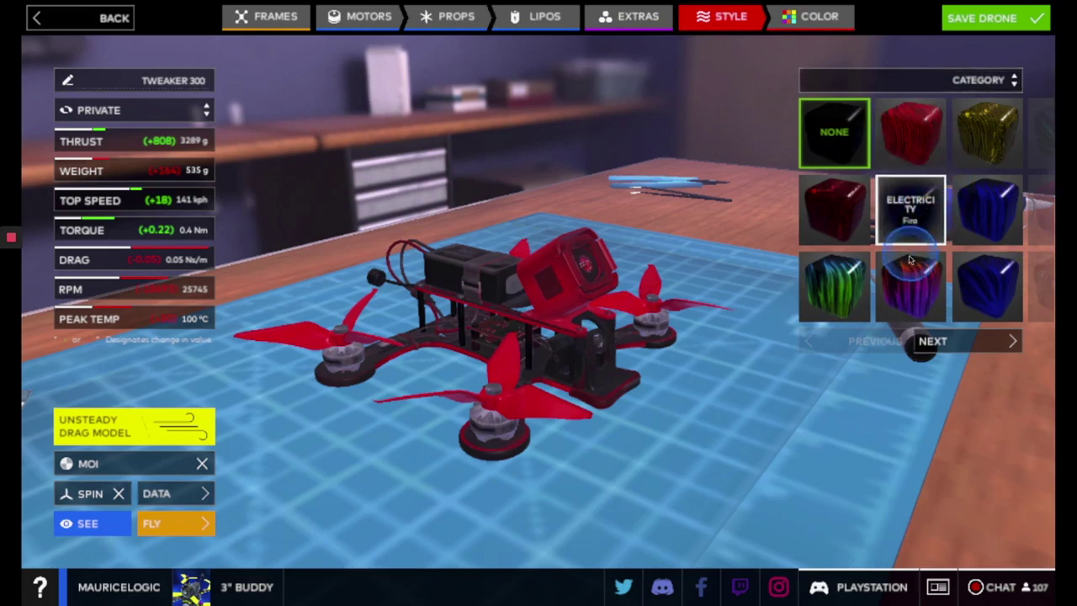
pyautogui.click(911, 160)
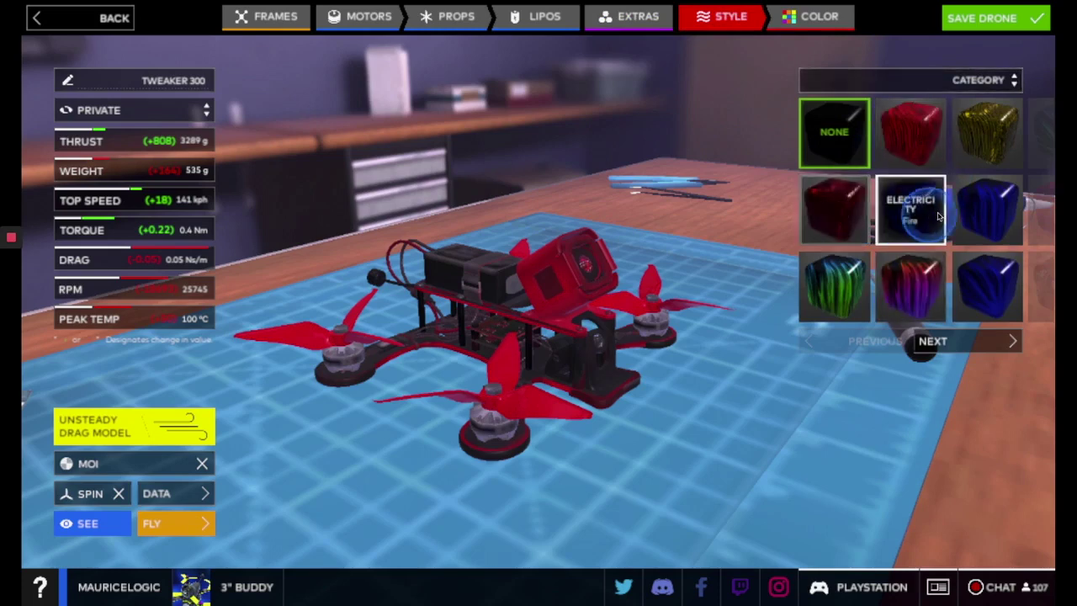
pyautogui.click(988, 202)
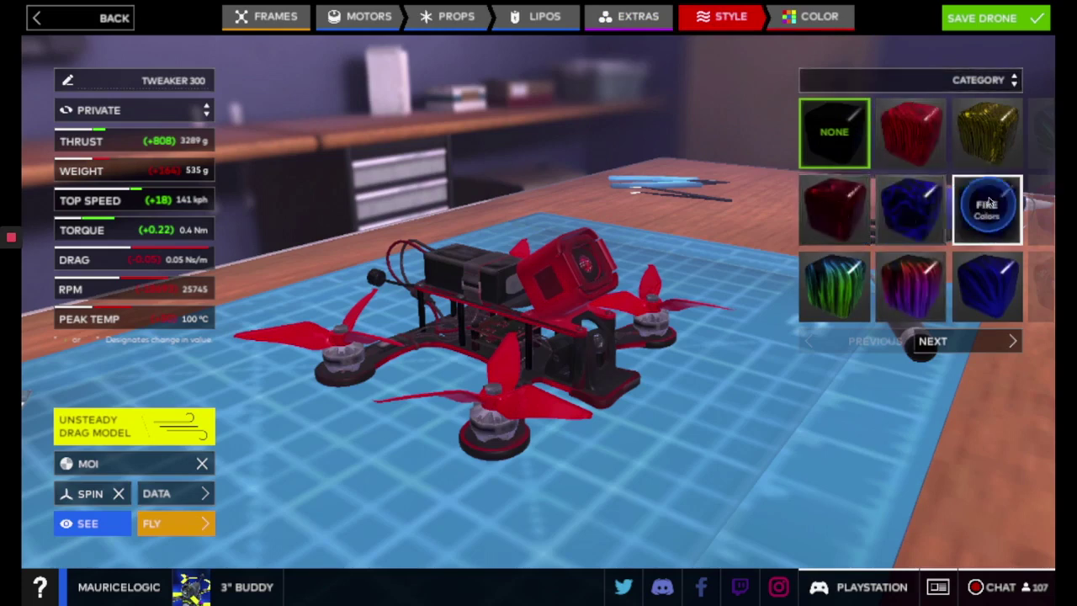
pyautogui.click(914, 139)
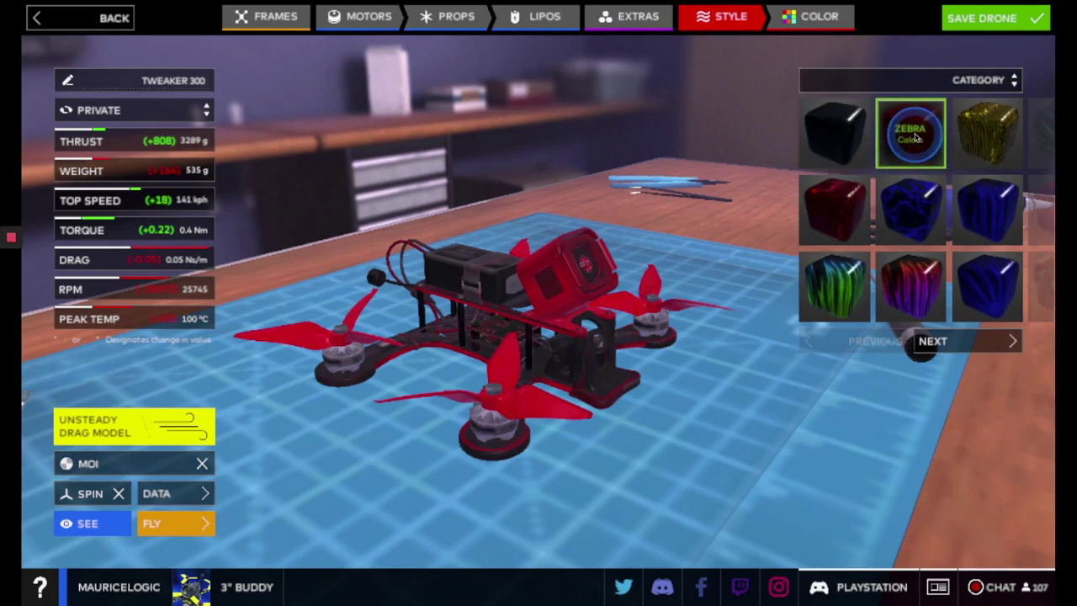
pyautogui.click(911, 220)
pyautogui.click(969, 218)
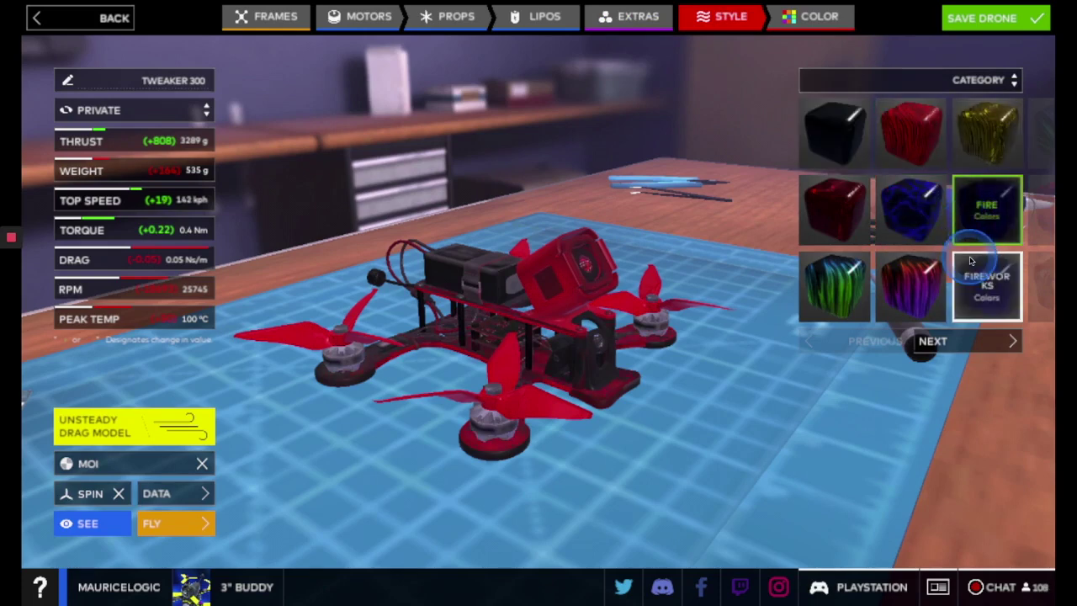
pyautogui.click(986, 286)
pyautogui.click(925, 271)
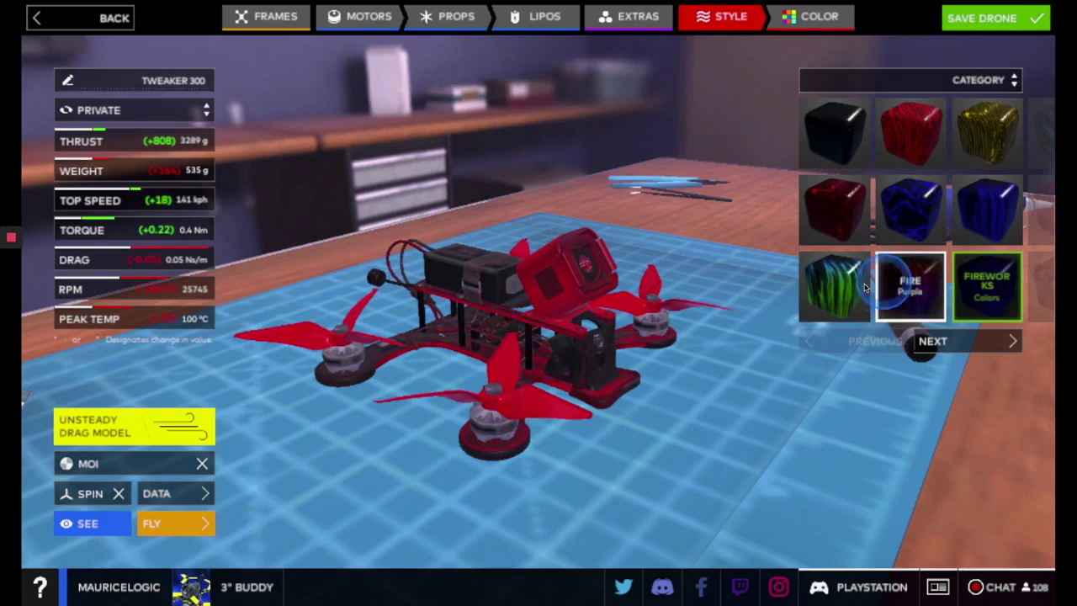
# Try the Australia, Gradient Colors and Argentina styles on the drone's frame
pyautogui.click(973, 341)
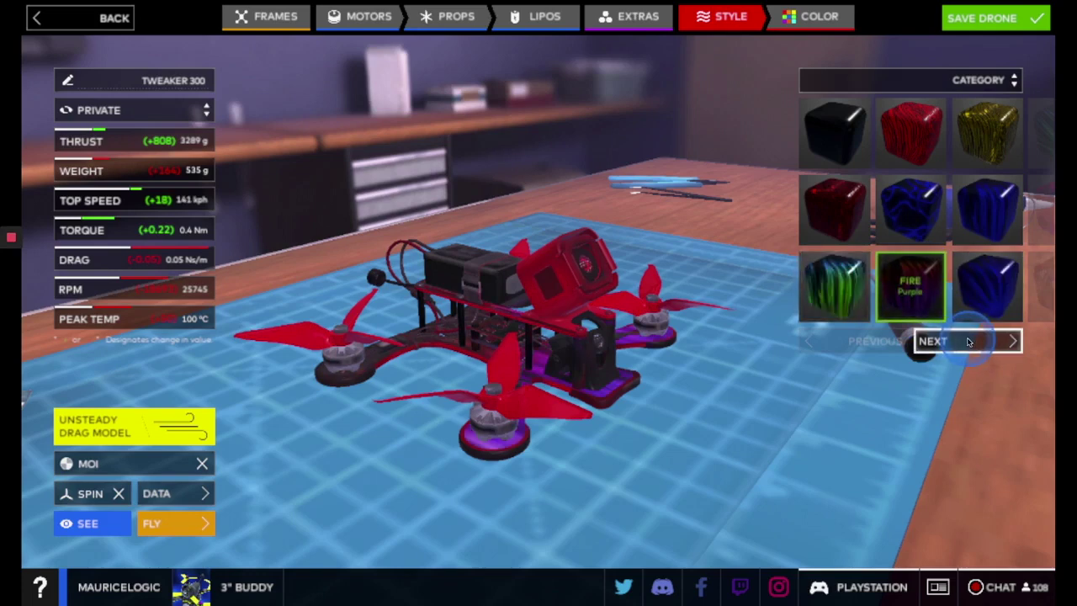
pyautogui.click(850, 284)
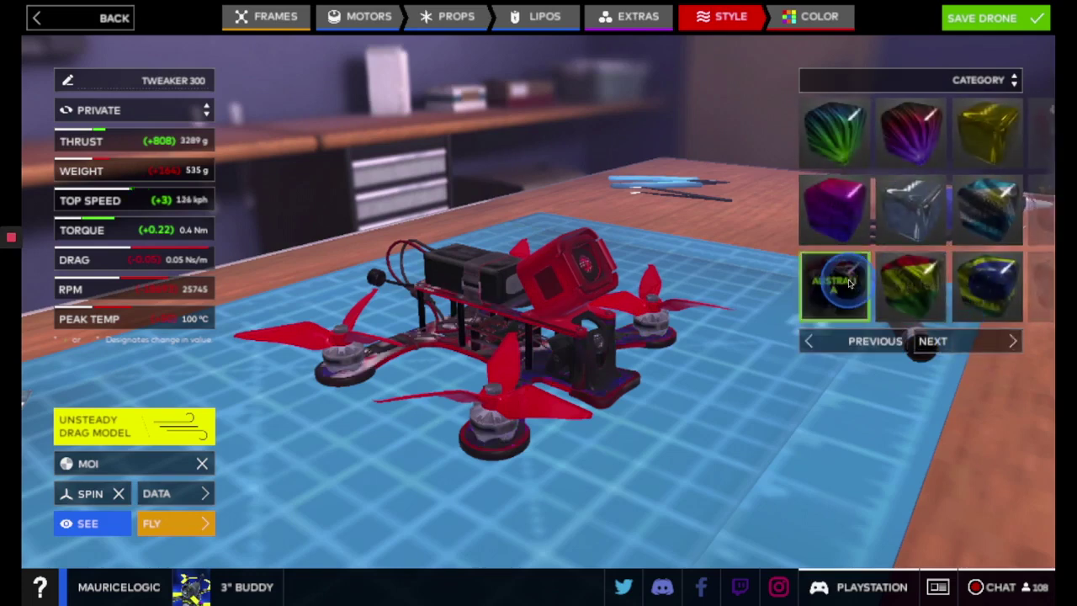
pyautogui.click(917, 140)
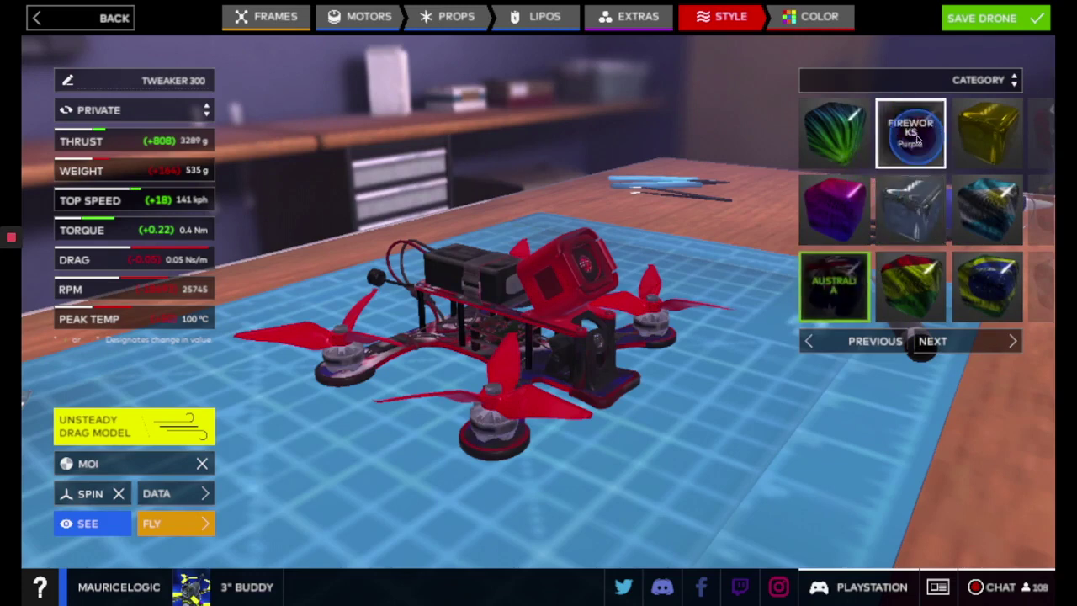
pyautogui.click(835, 209)
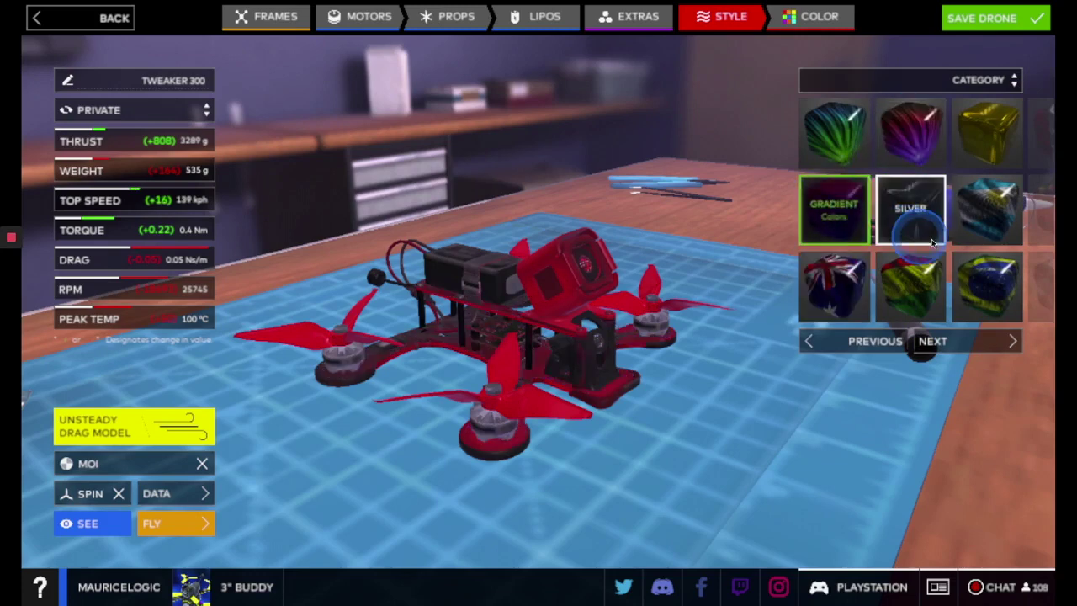
pyautogui.click(985, 212)
# Try the Colombia flag style, and return the drone's style to None
pyautogui.click(982, 352)
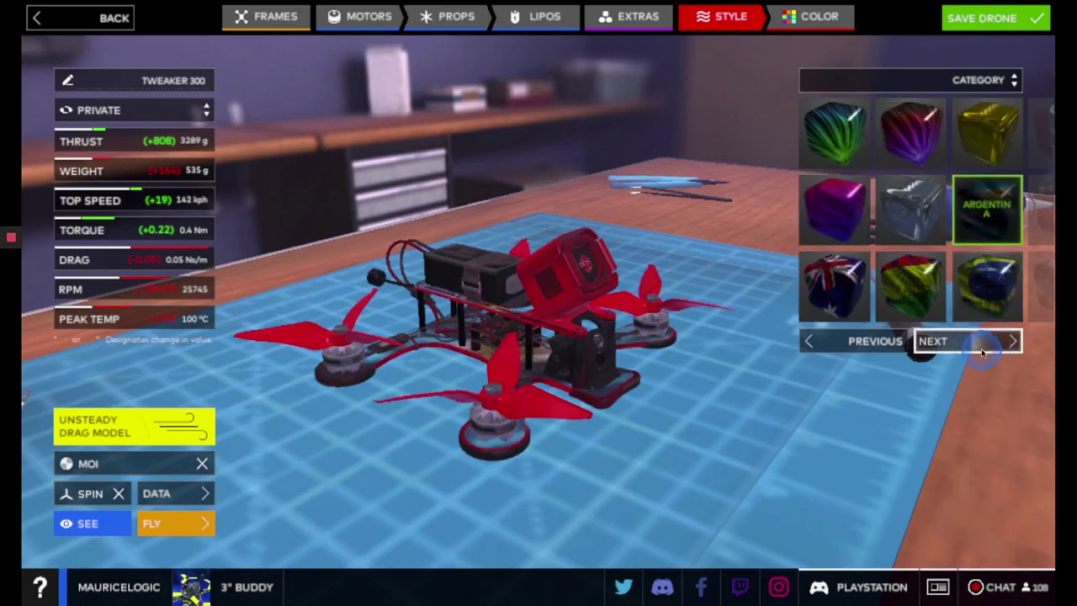
pyautogui.click(989, 150)
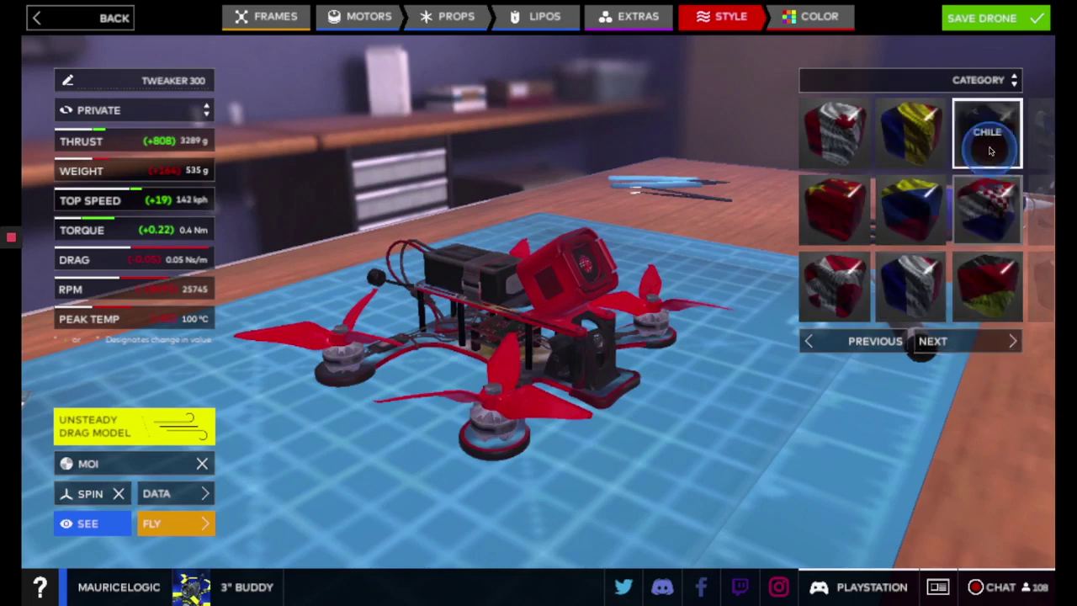
pyautogui.click(912, 214)
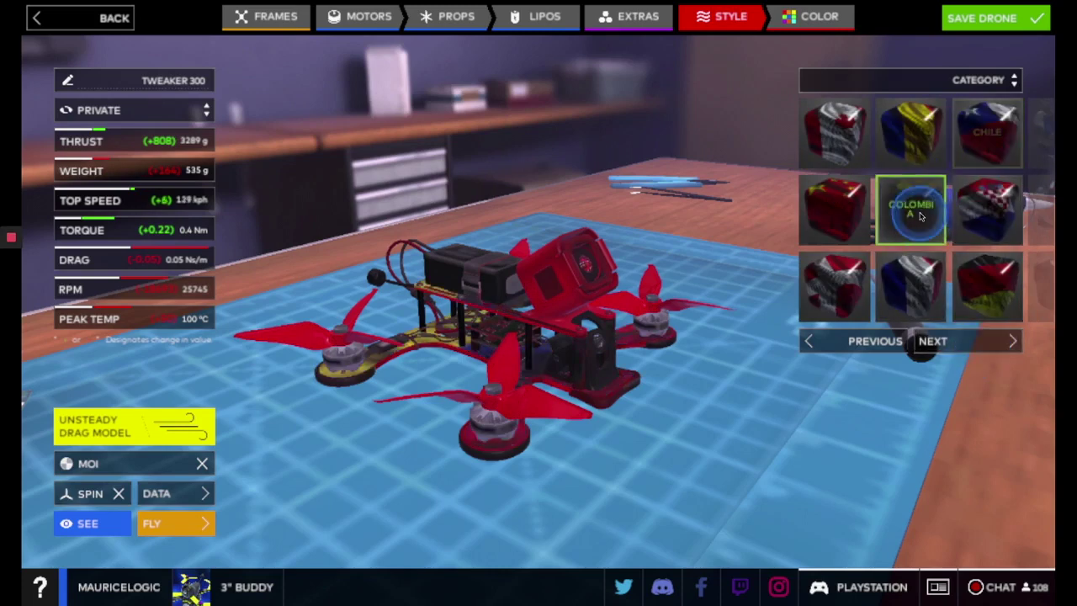
pyautogui.click(999, 343)
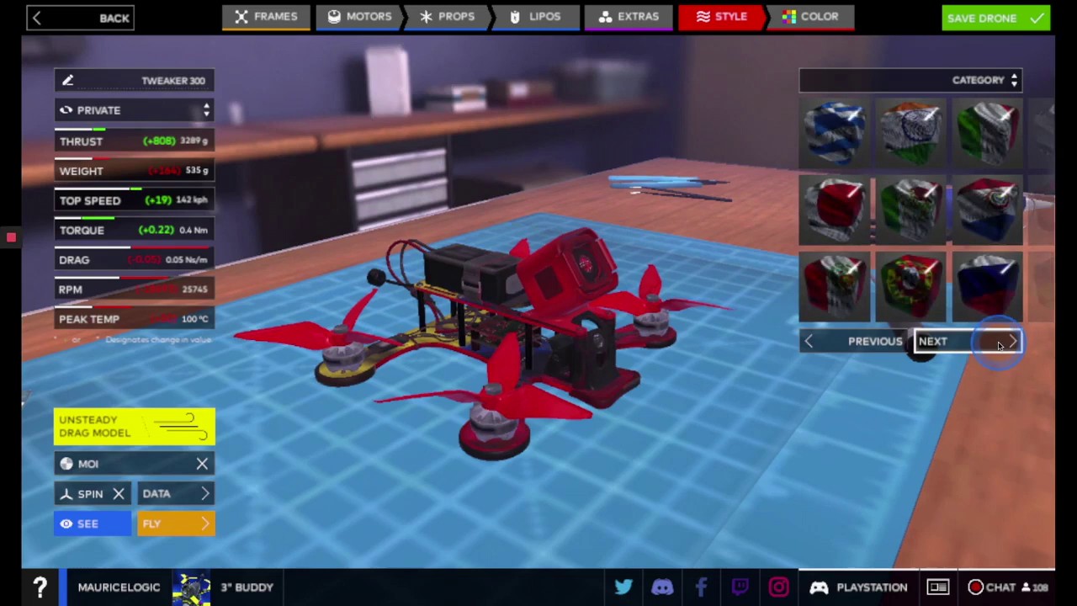
pyautogui.click(836, 341)
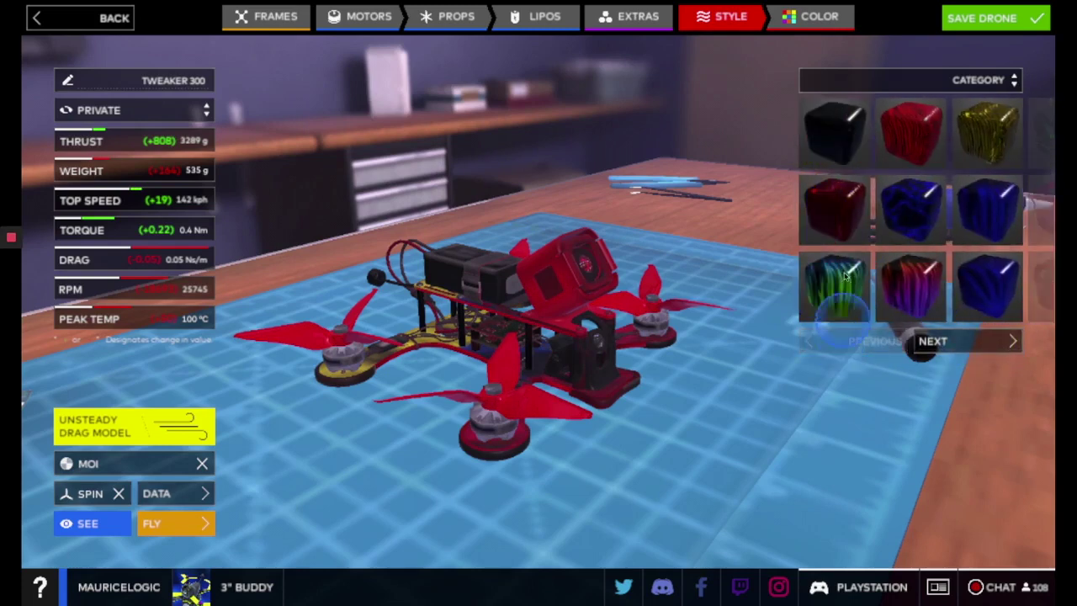
pyautogui.click(842, 127)
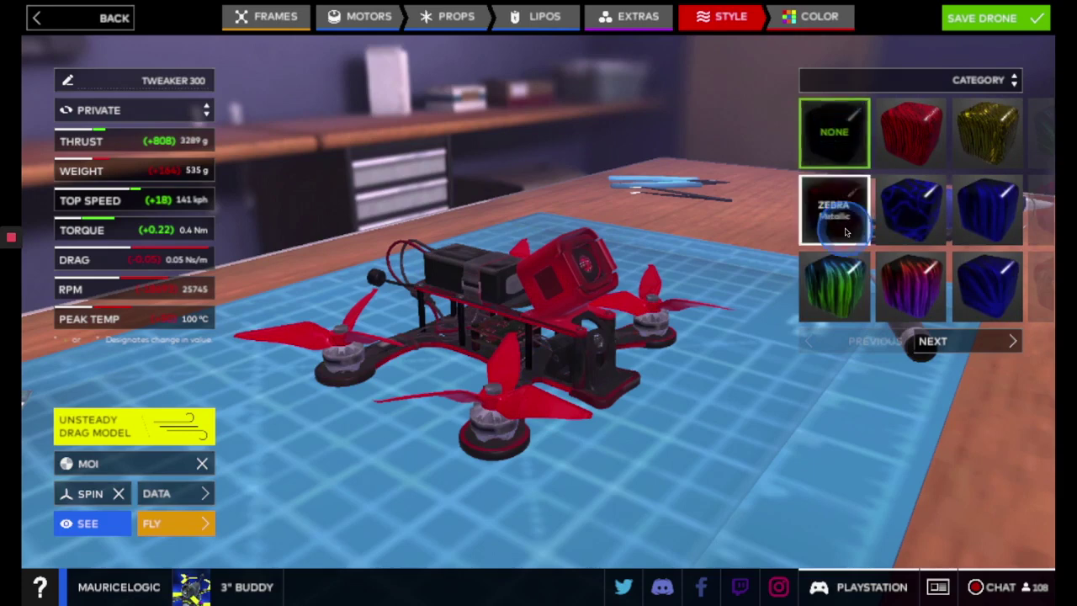
pyautogui.click(725, 279)
# Try yellow as the pilot/trail color, and set it to red
pyautogui.click(794, 33)
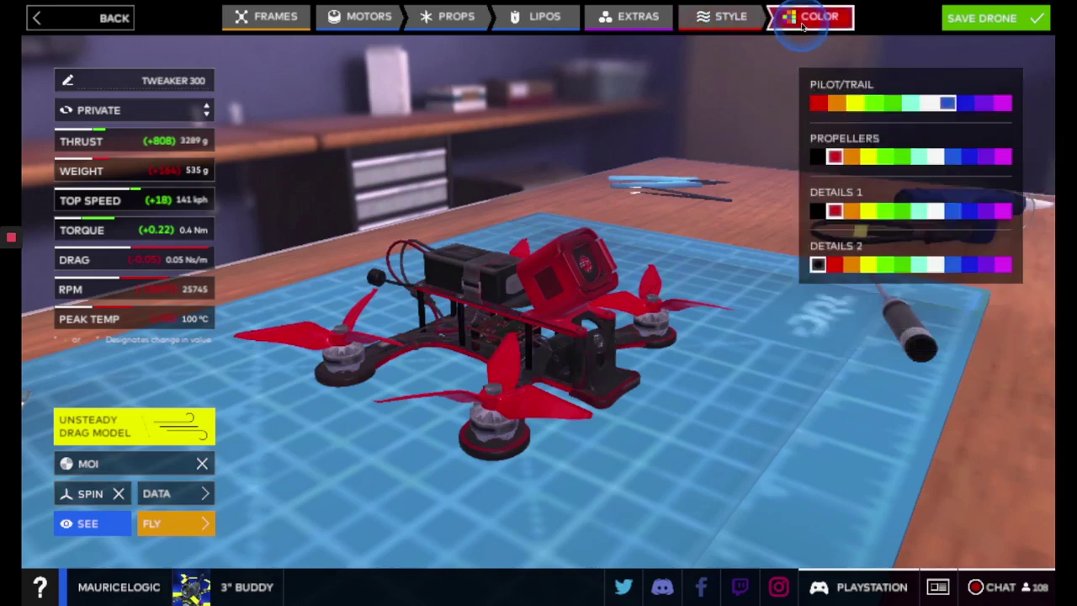
pyautogui.click(842, 102)
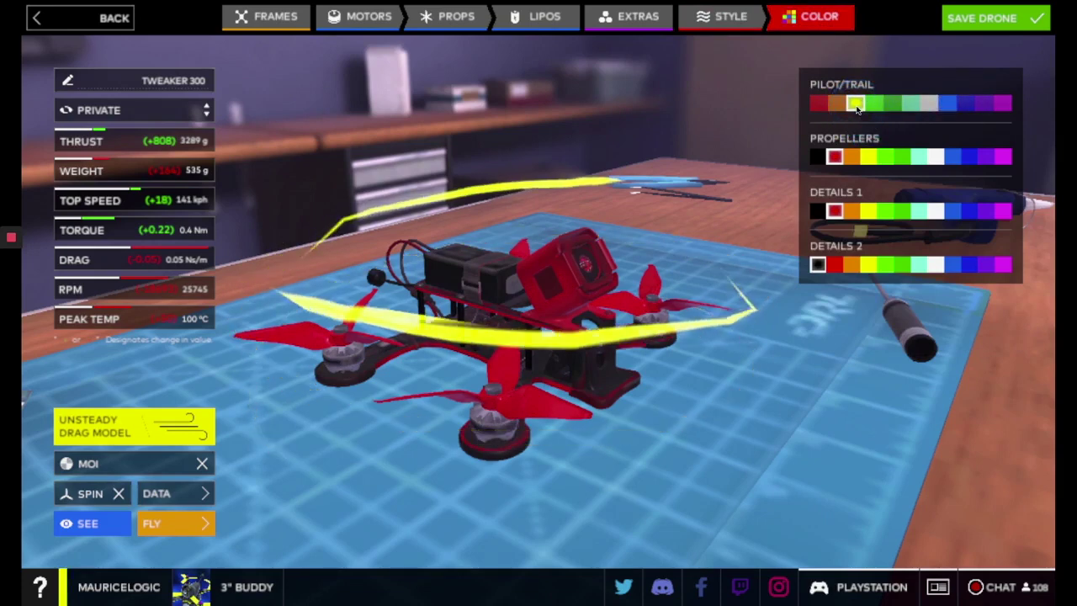
pyautogui.moveTo(856, 109); pyautogui.dragTo(957, 161)
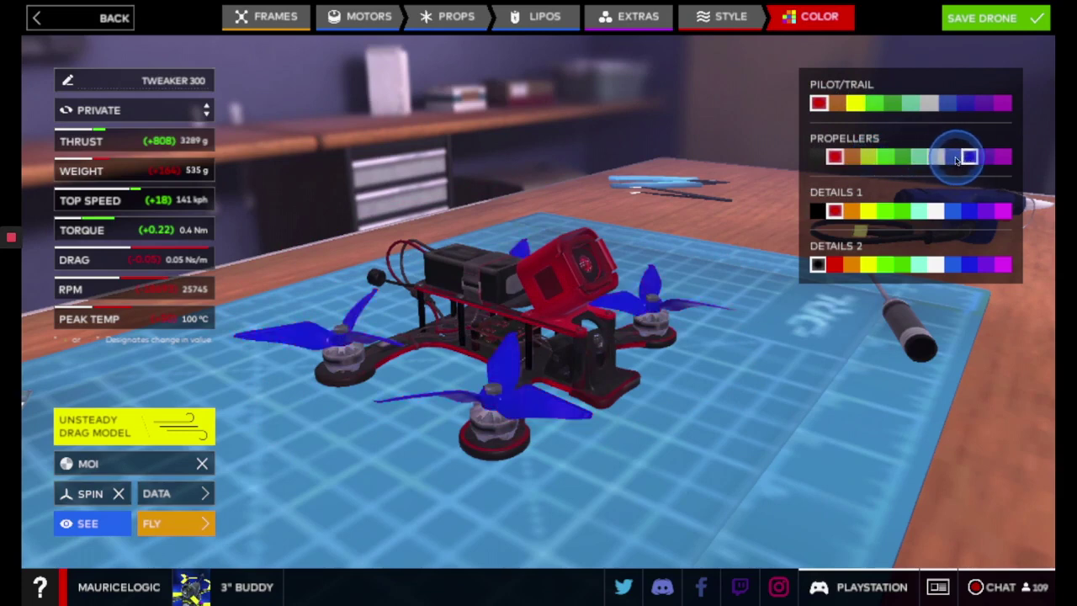
# Try green on the propellers, and set the propeller color to magenta
pyautogui.click(932, 158)
pyautogui.click(901, 158)
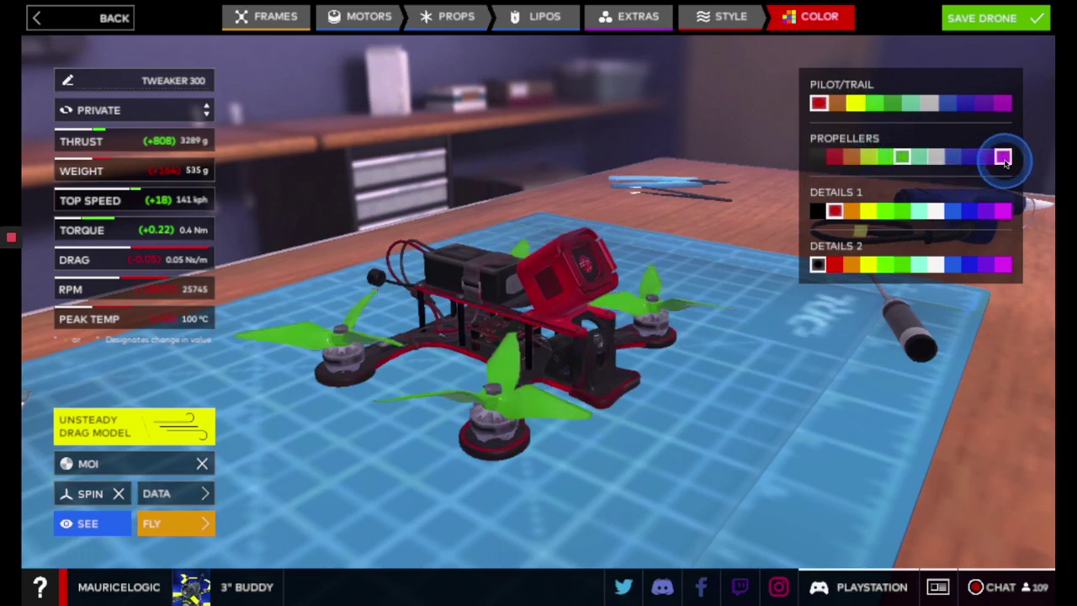
pyautogui.click(1004, 158)
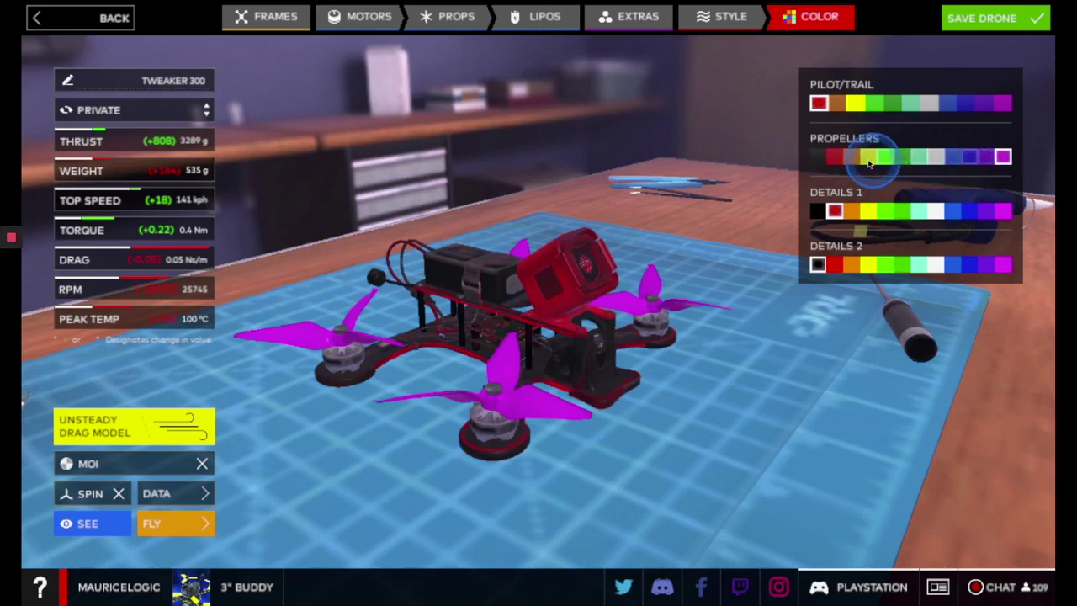
# Set the propeller color to red, and try blue on Details 1 before returning it to red
pyautogui.moveTo(848, 162); pyautogui.dragTo(835, 158)
pyautogui.moveTo(833, 211); pyautogui.dragTo(953, 212)
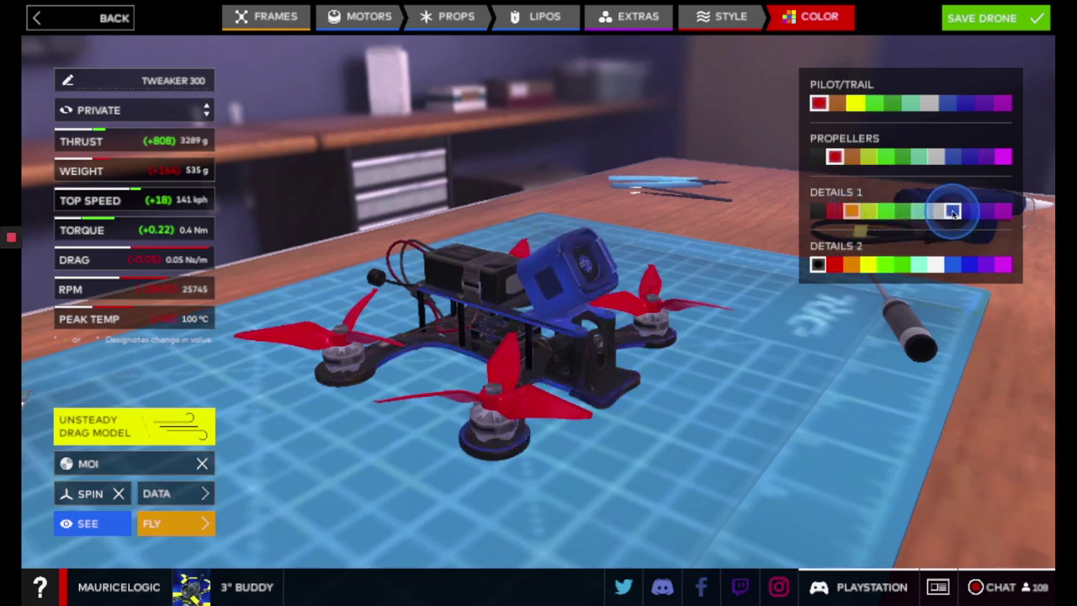
pyautogui.moveTo(839, 214); pyautogui.dragTo(835, 216)
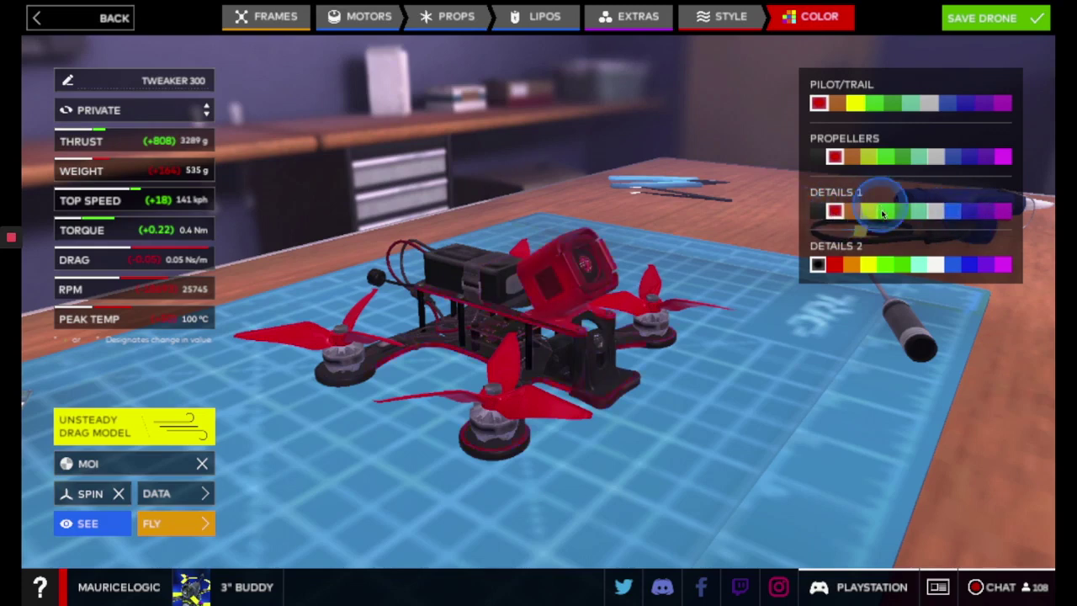
# Try yellow, orange, bright green, red, mint and darker green as the drone's Details 2 color
pyautogui.moveTo(868, 265); pyautogui.dragTo(857, 267)
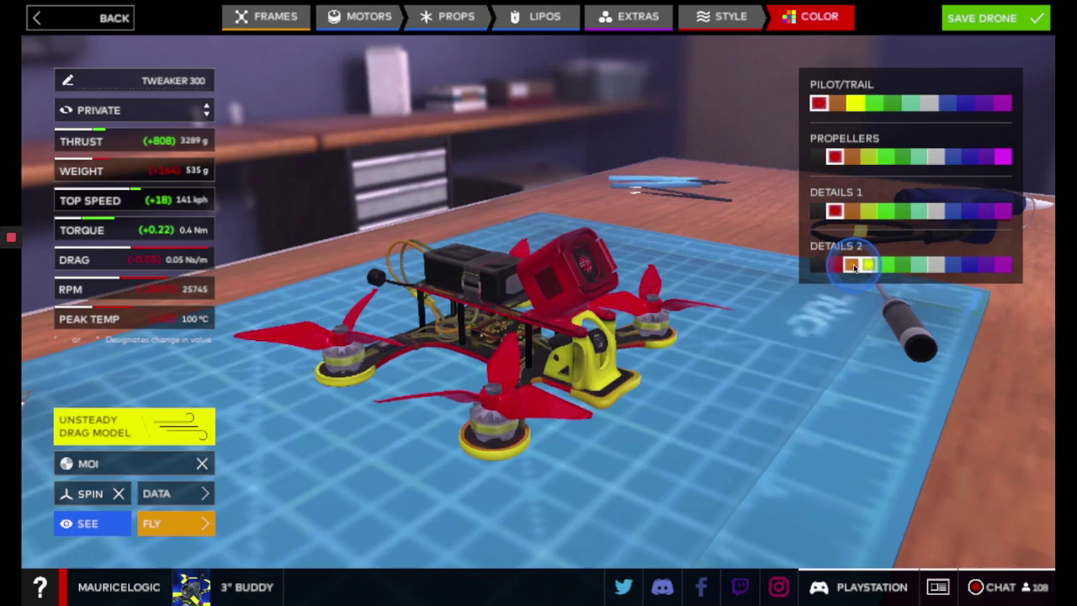
pyautogui.click(853, 266)
pyautogui.click(888, 266)
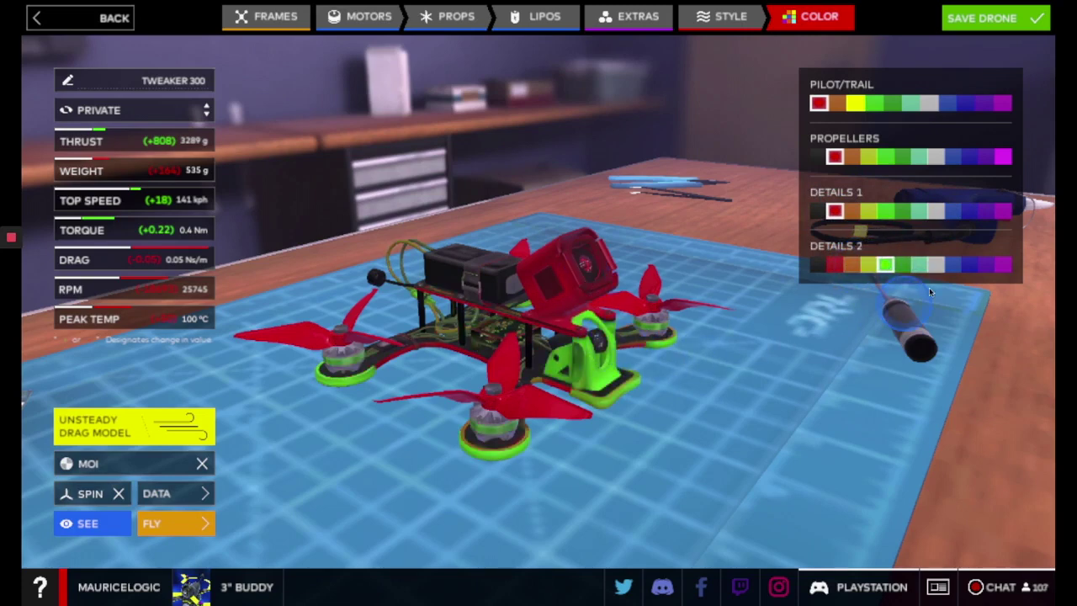
pyautogui.click(598, 357)
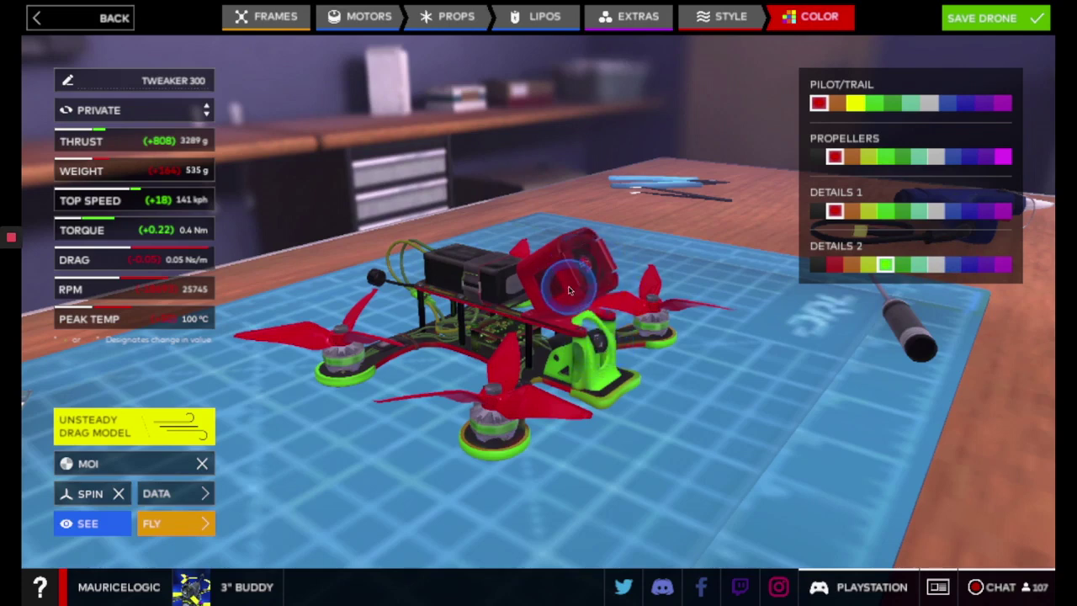
pyautogui.click(834, 266)
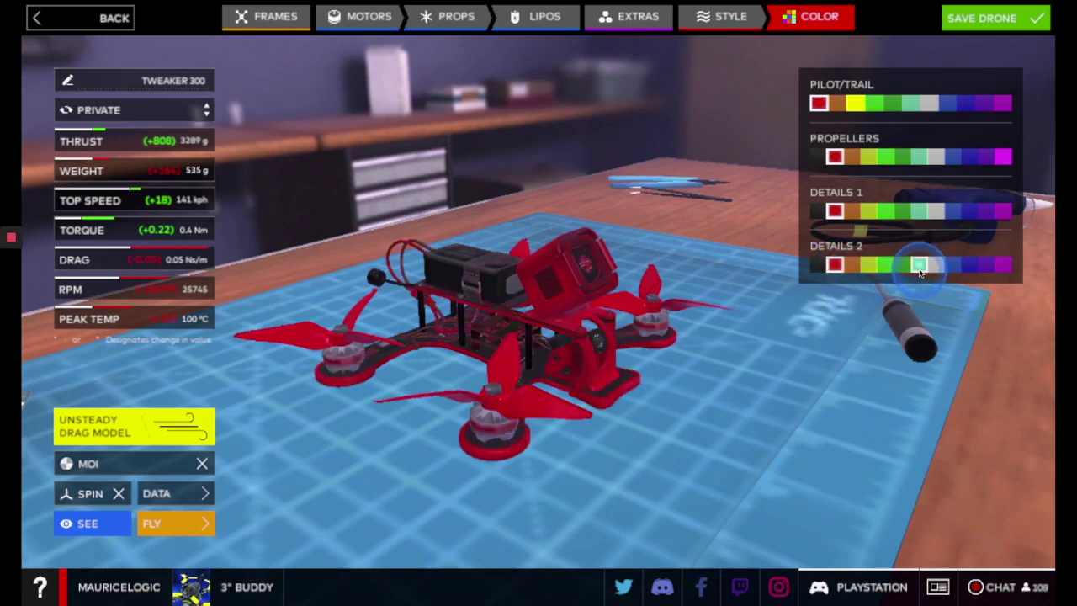
pyautogui.click(919, 266)
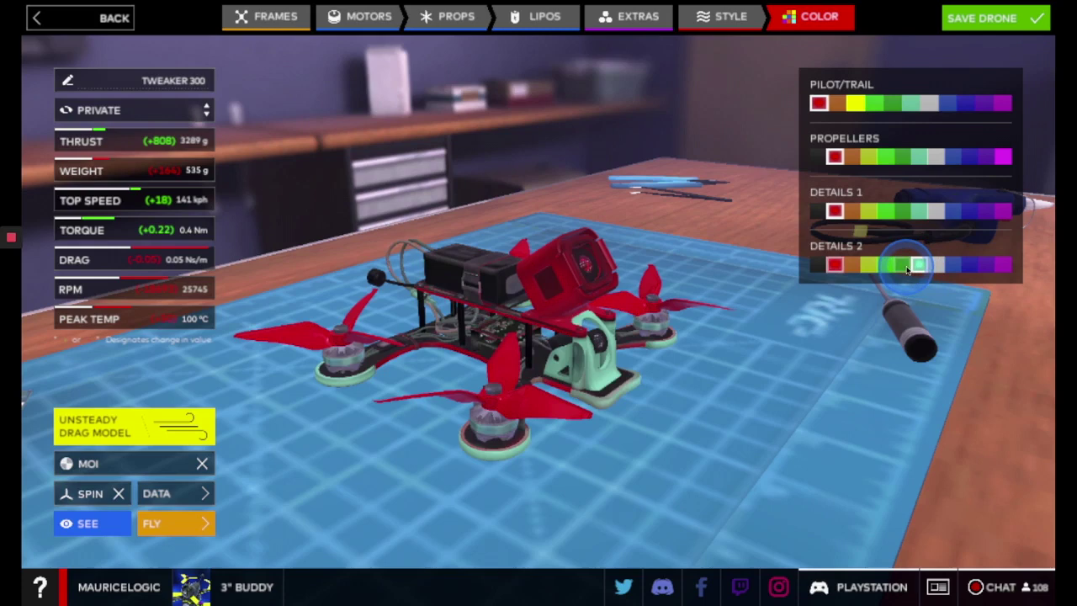
pyautogui.click(905, 266)
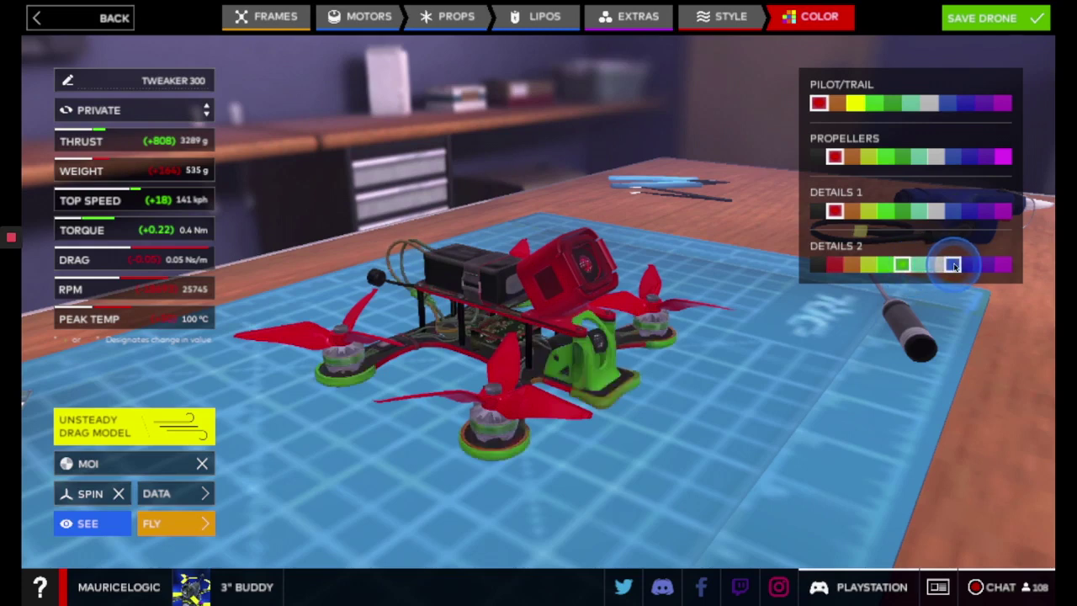
# Try the blue shades on Details 2, set its color to violet, and view the finished drone from above
pyautogui.click(953, 266)
pyautogui.click(969, 266)
pyautogui.click(992, 266)
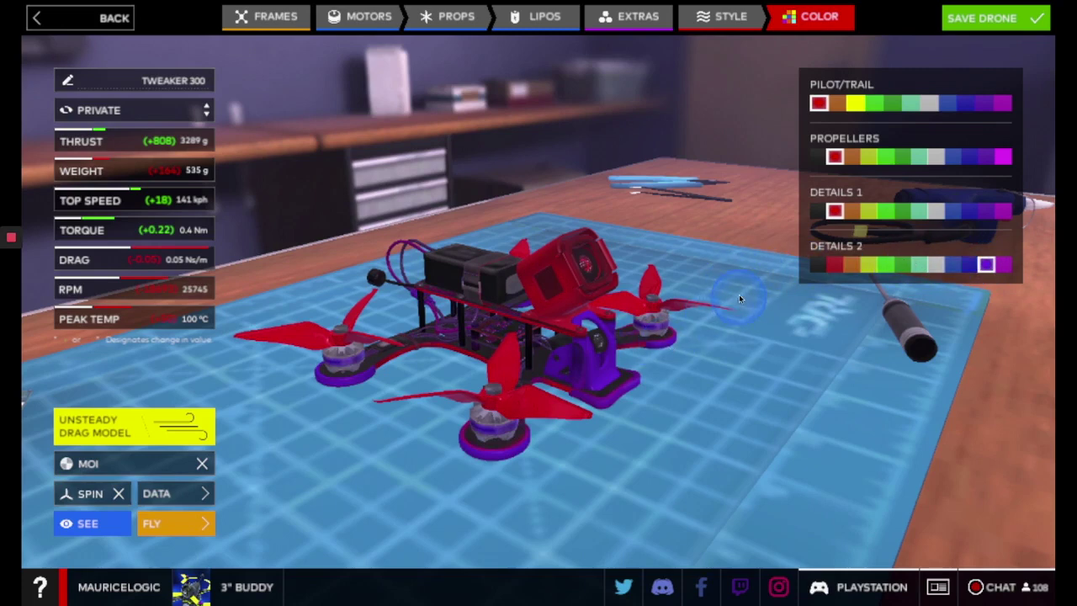
pyautogui.moveTo(714, 334); pyautogui.dragTo(619, 385)
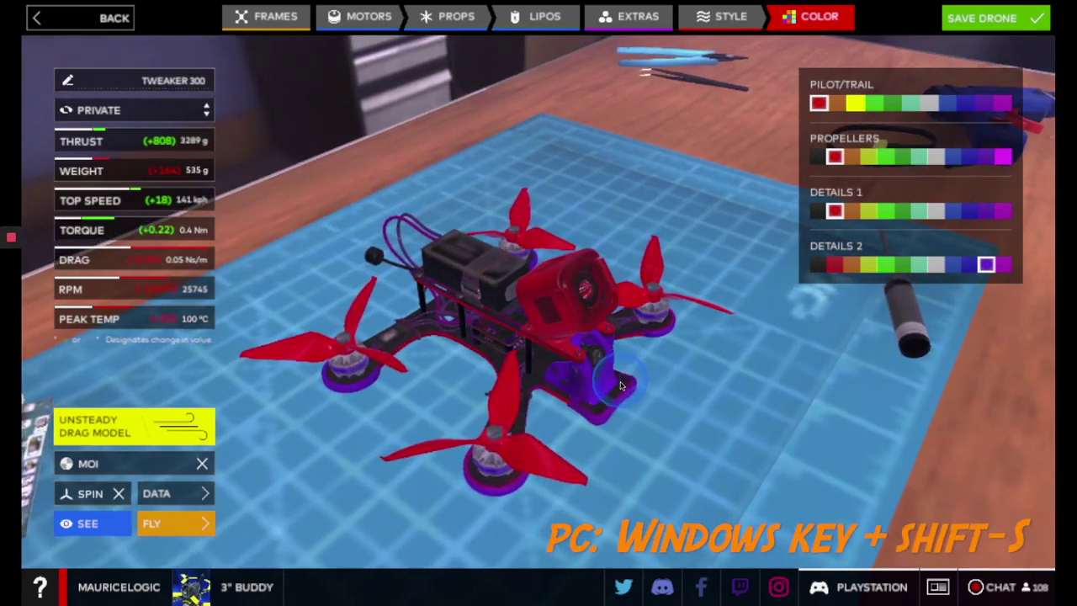
pyautogui.moveTo(579, 423); pyautogui.dragTo(579, 423)
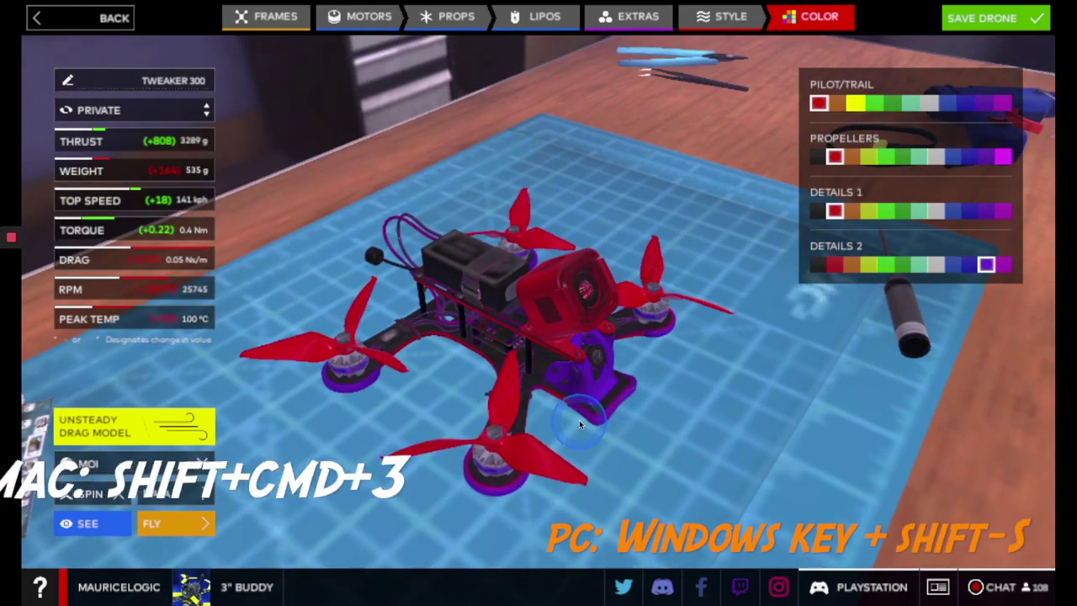